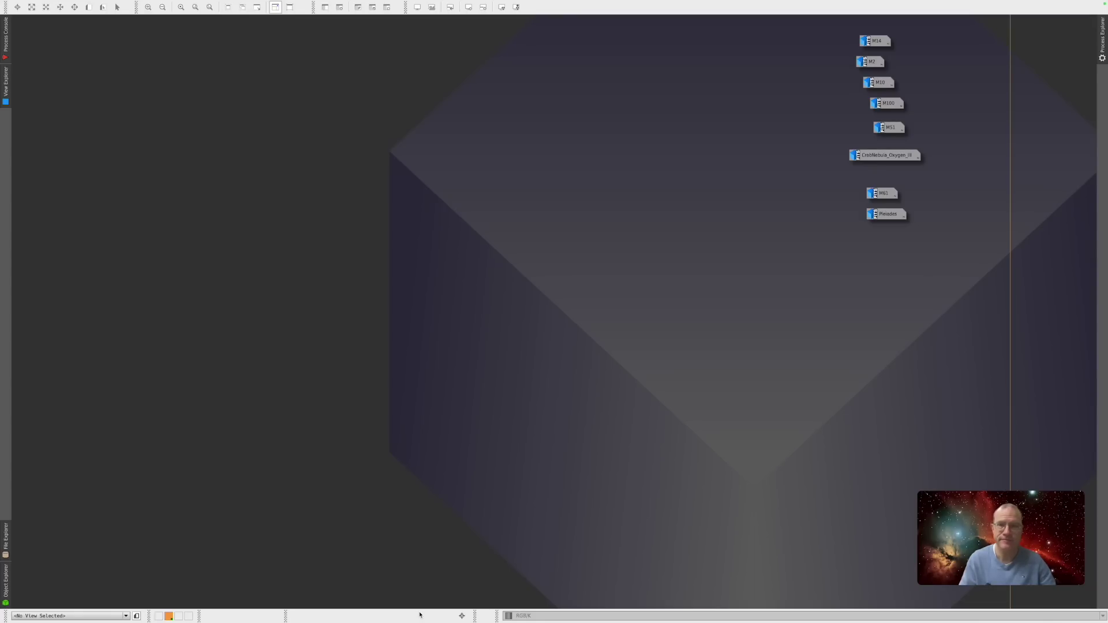
- Move the GradientCorrection window to the upper left of the workspace
left_click_drag(513, 240, 290, 126)
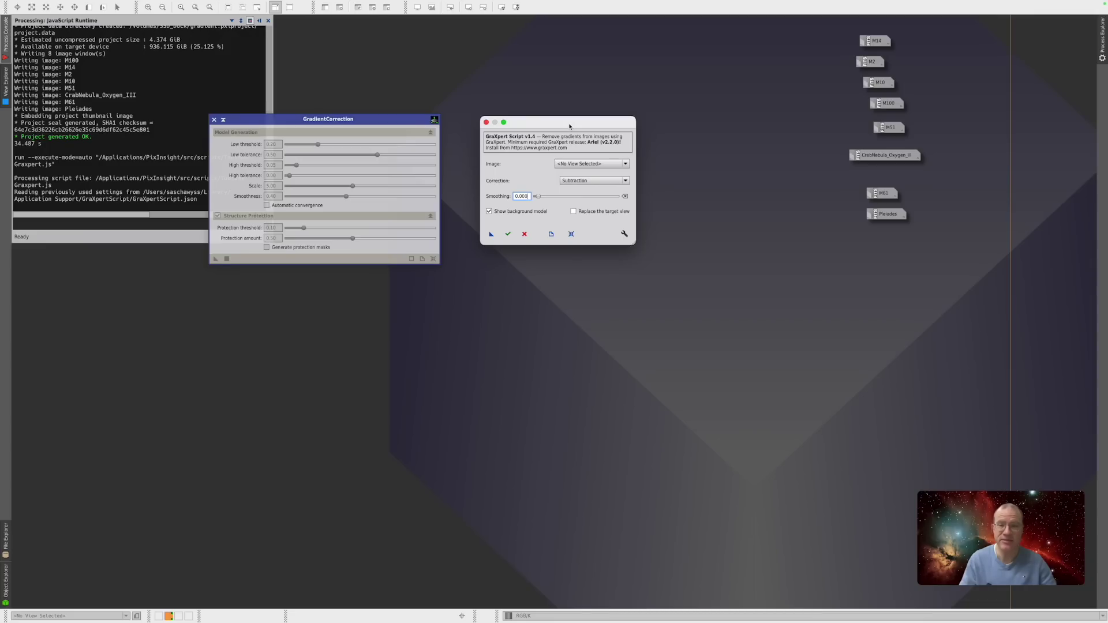
left_click(503, 123)
mouse_move(871, 42)
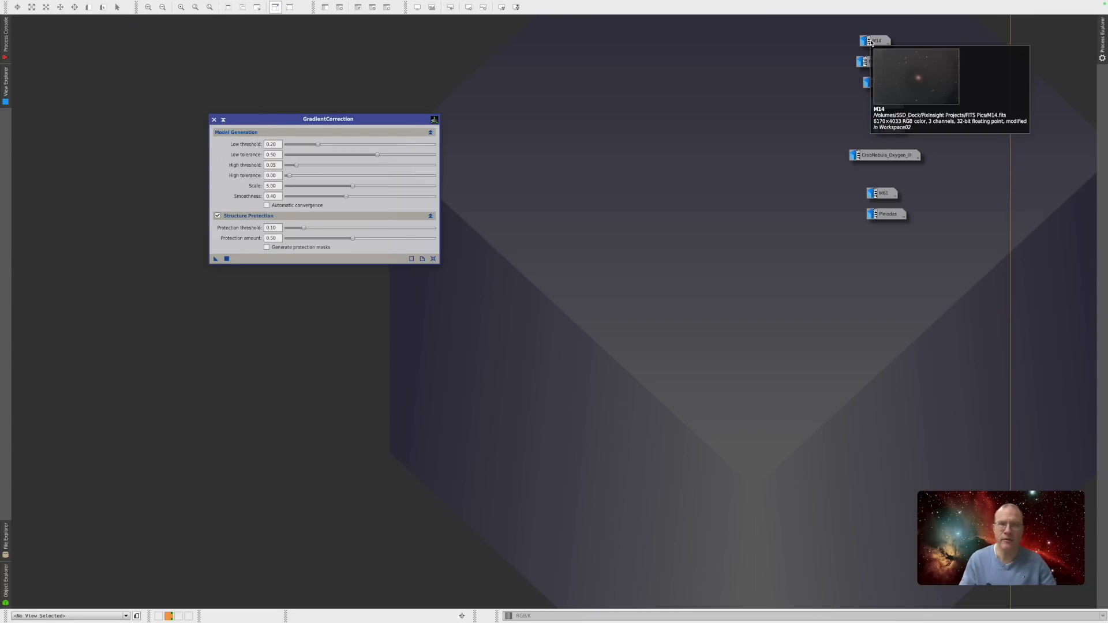
- Open M14.fits, move GradientCorrection aside, and duplicate the image as M14_clone
double_click(872, 42)
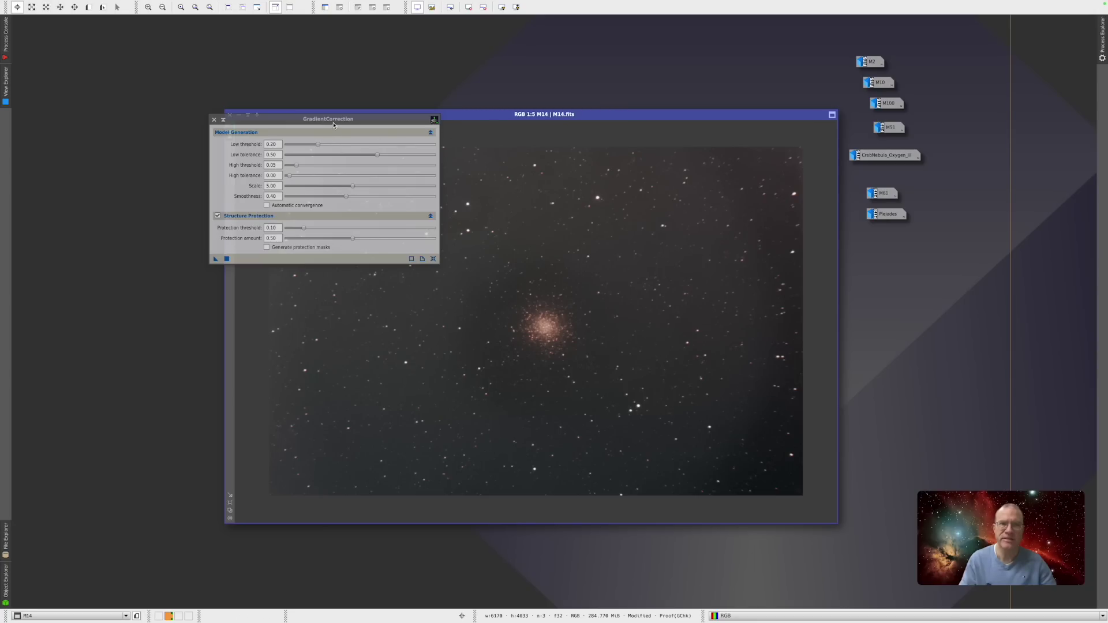
left_click_drag(313, 120, 103, 103)
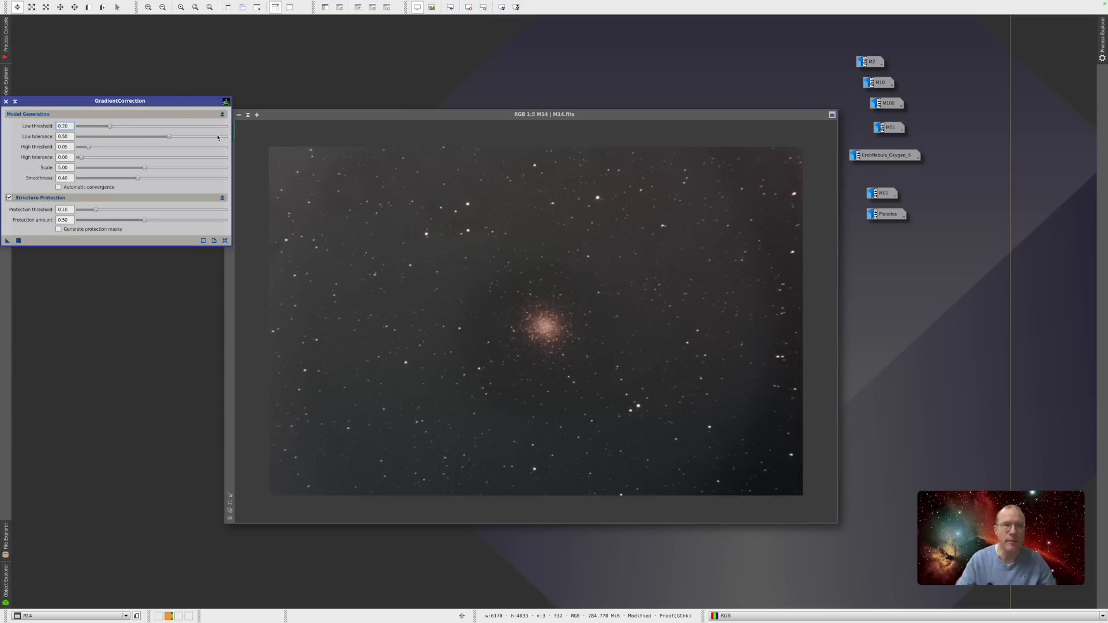
left_click(325, 81)
left_click_drag(325, 80, 324, 80)
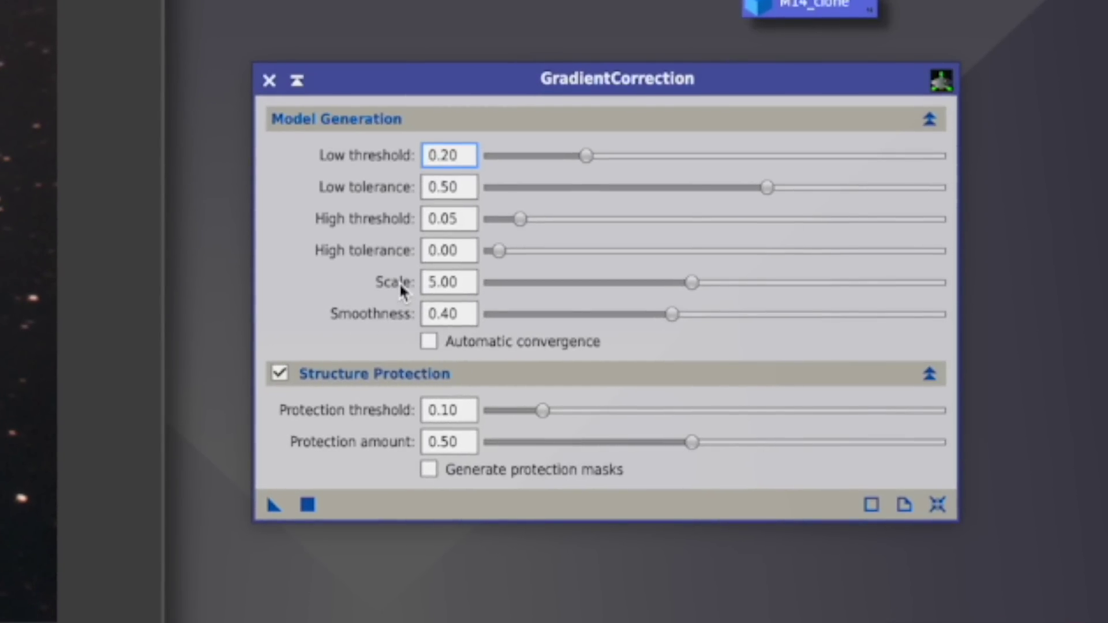
- Try GradientCorrection Scale values between 2.60 and 7.20 and lower the Smoothness
mouse_move(667, 379)
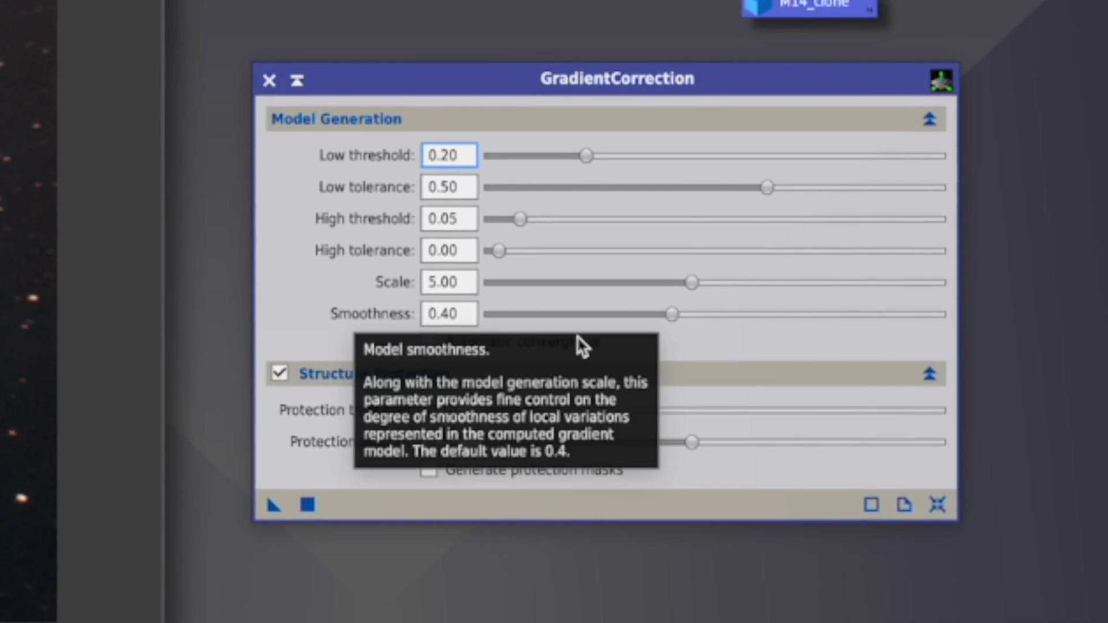
mouse_move(724, 294)
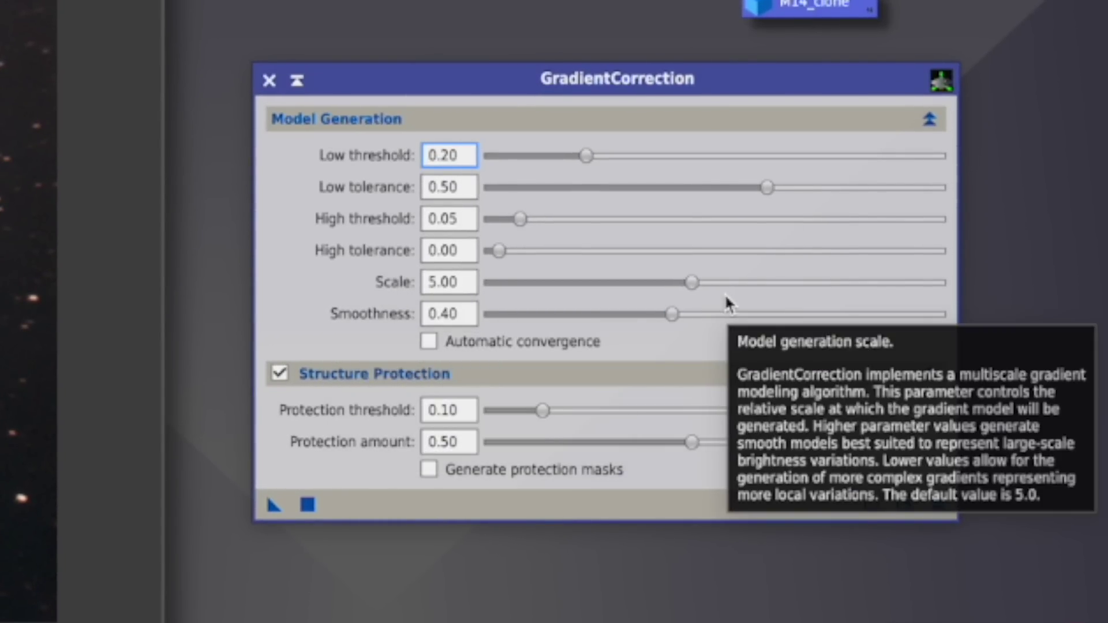
left_click_drag(692, 283, 579, 282)
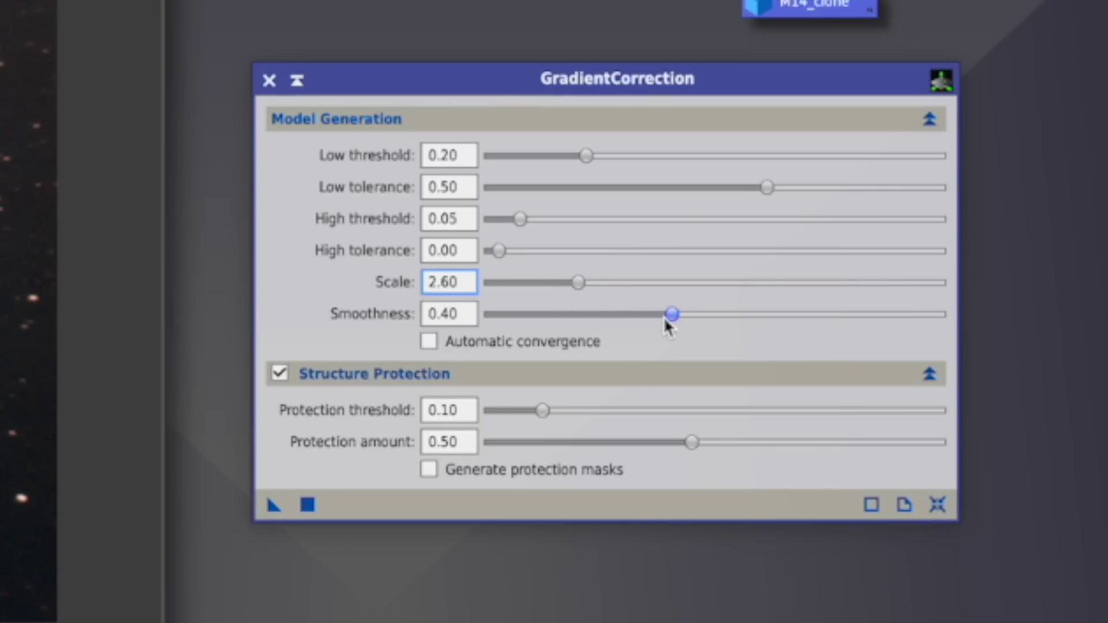
left_click_drag(670, 314, 820, 314)
left_click_drag(580, 285, 797, 302)
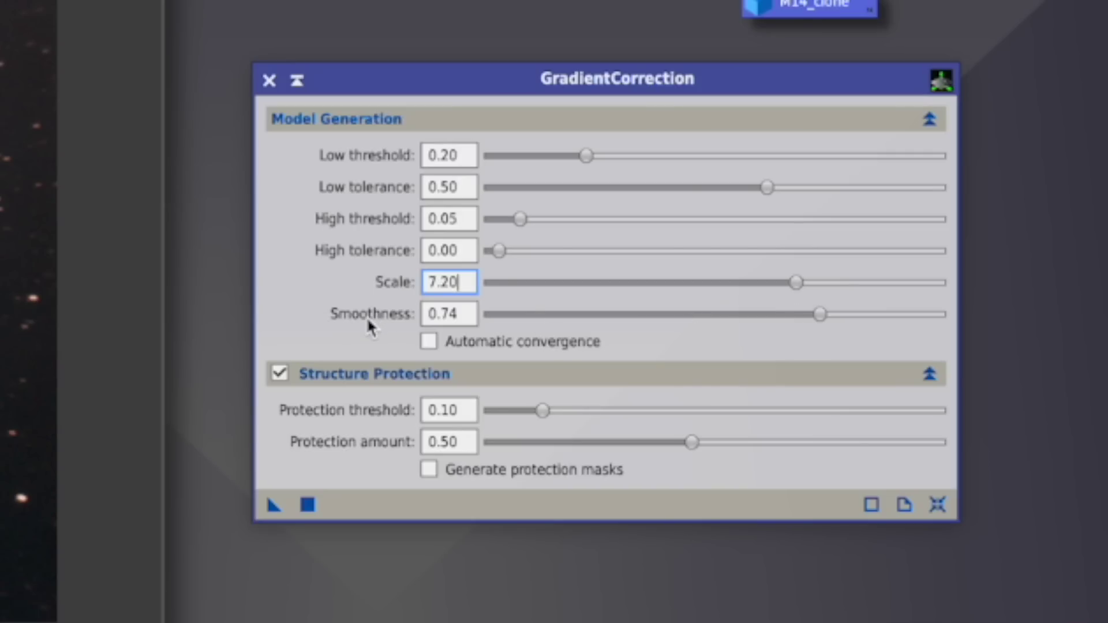
- Settle GradientCorrection on Scale 2.40 and Smoothness 0.16
mouse_move(339, 315)
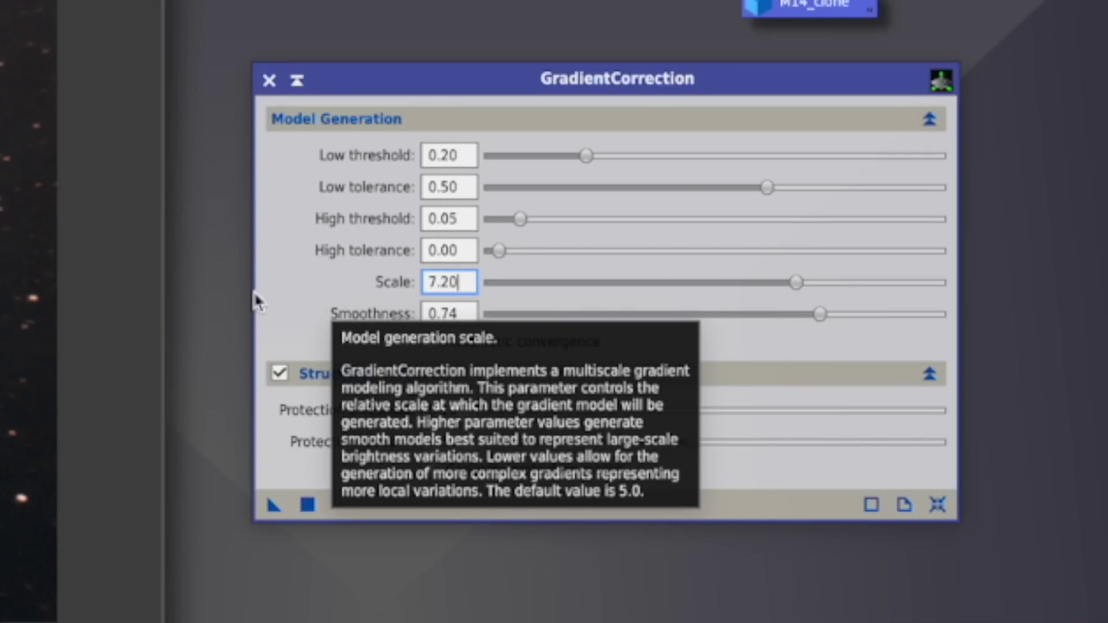
mouse_move(309, 275)
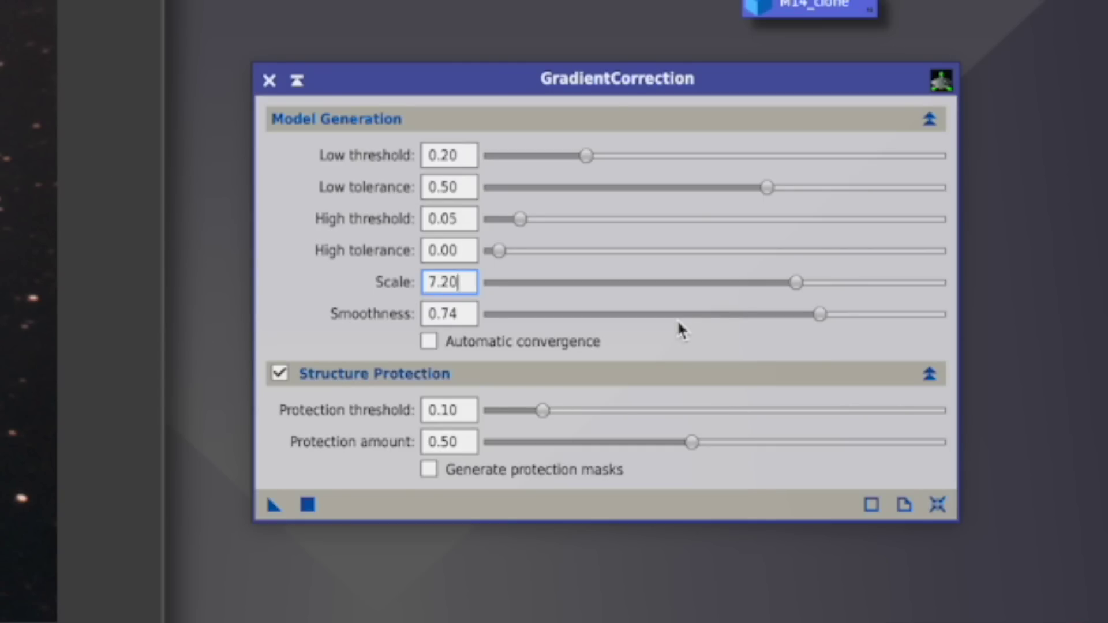
left_click_drag(796, 283, 556, 283)
left_click_drag(778, 317, 554, 315)
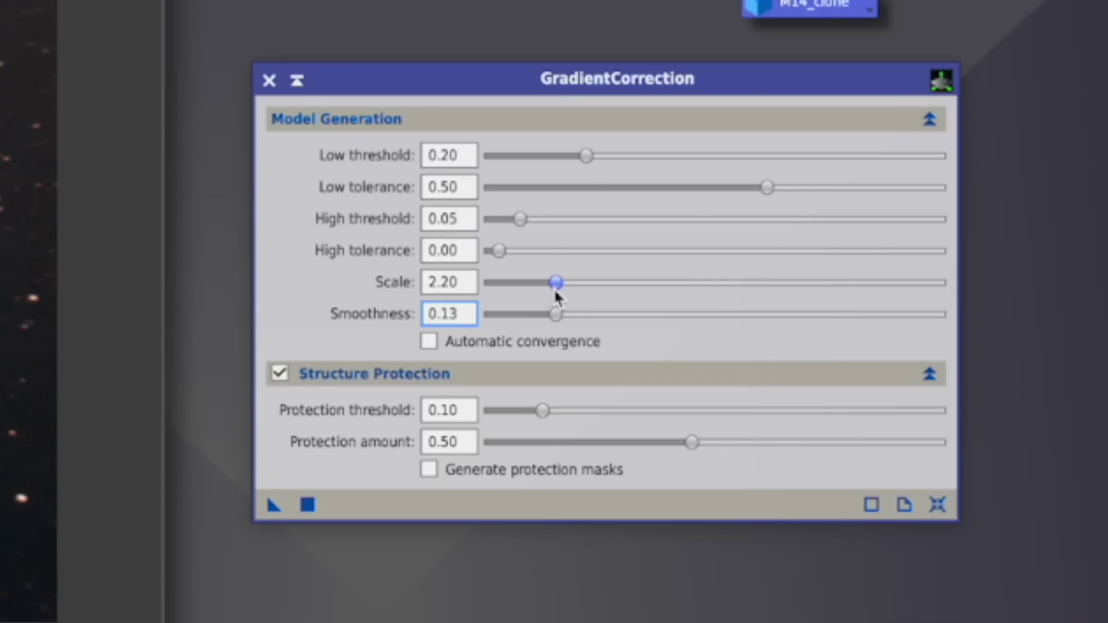
left_click_drag(555, 282, 811, 290)
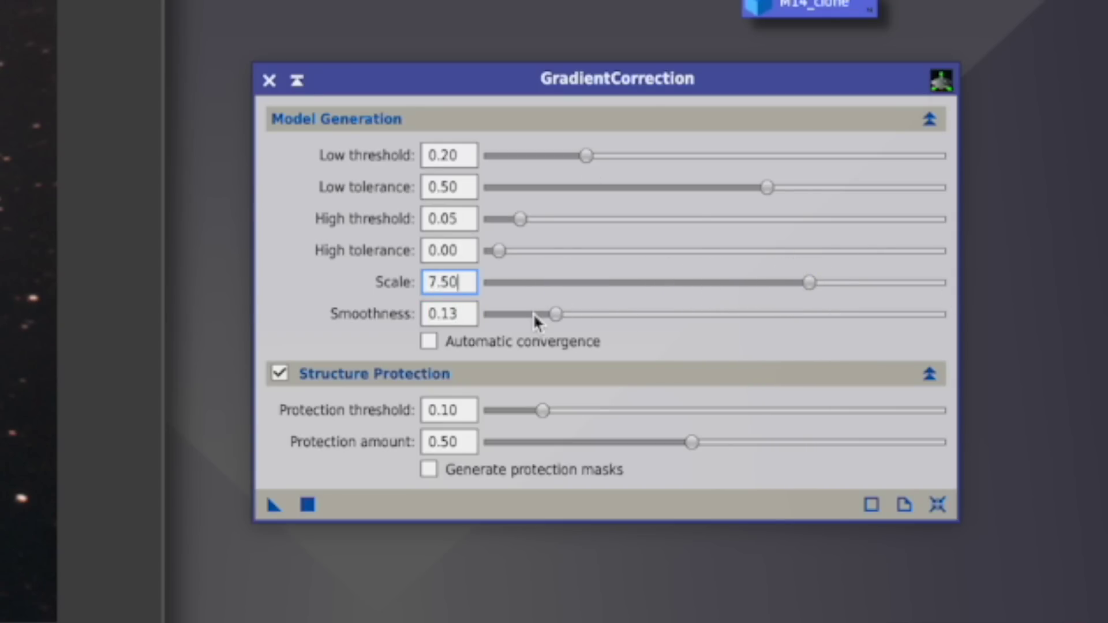
left_click(563, 315)
left_click_drag(570, 282, 566, 288)
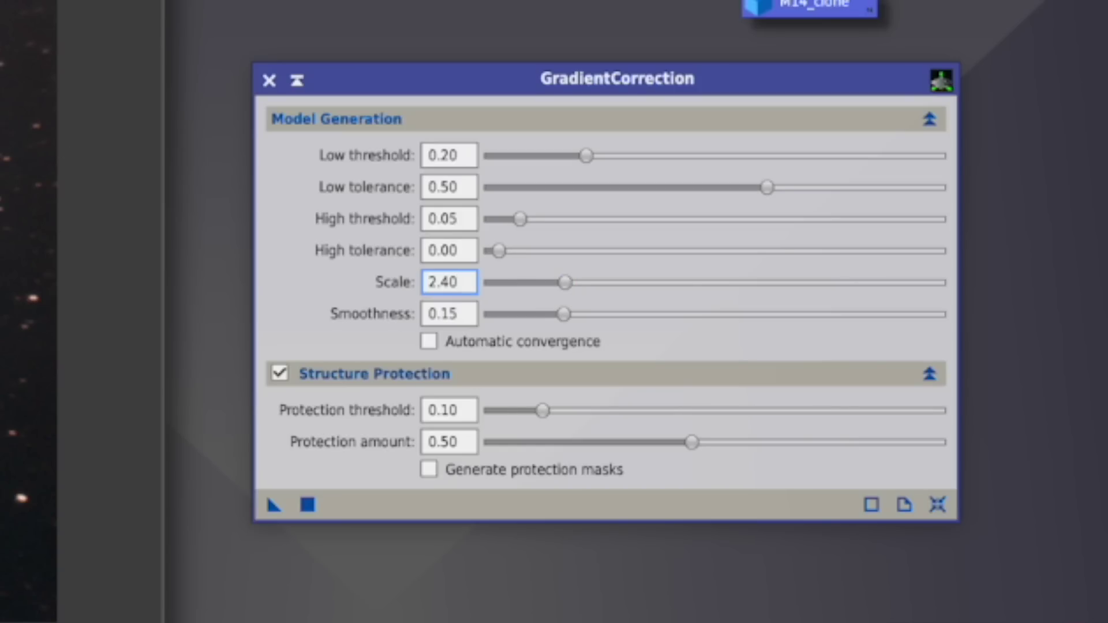
left_click_drag(565, 315, 579, 322)
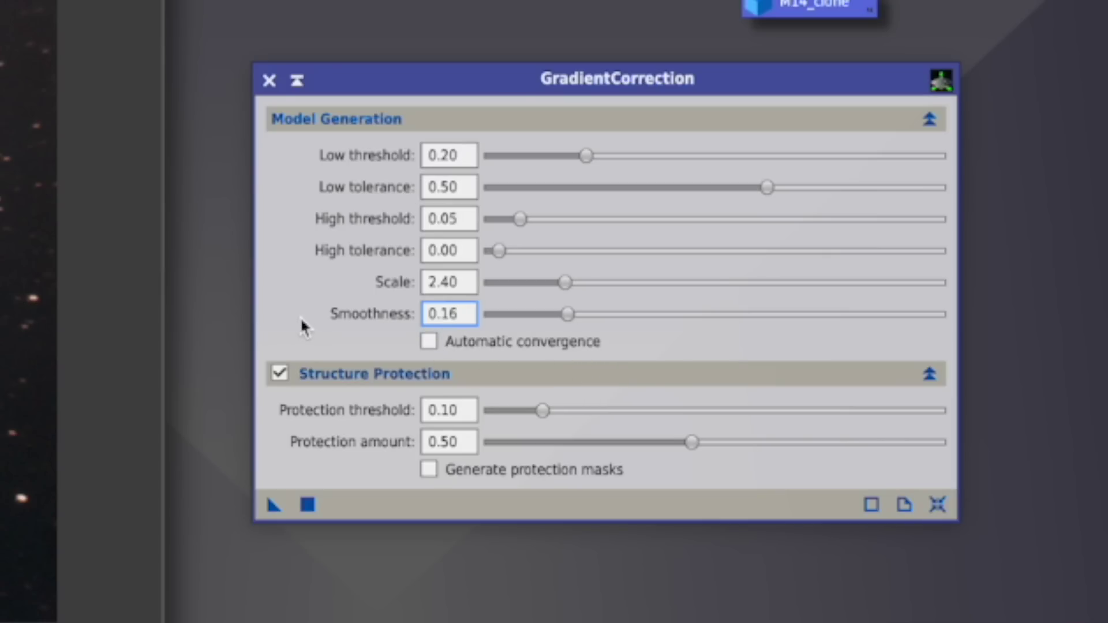
- Tick Automatic convergence and untick the Structure Protection section in GradientCorrection
left_click(446, 346)
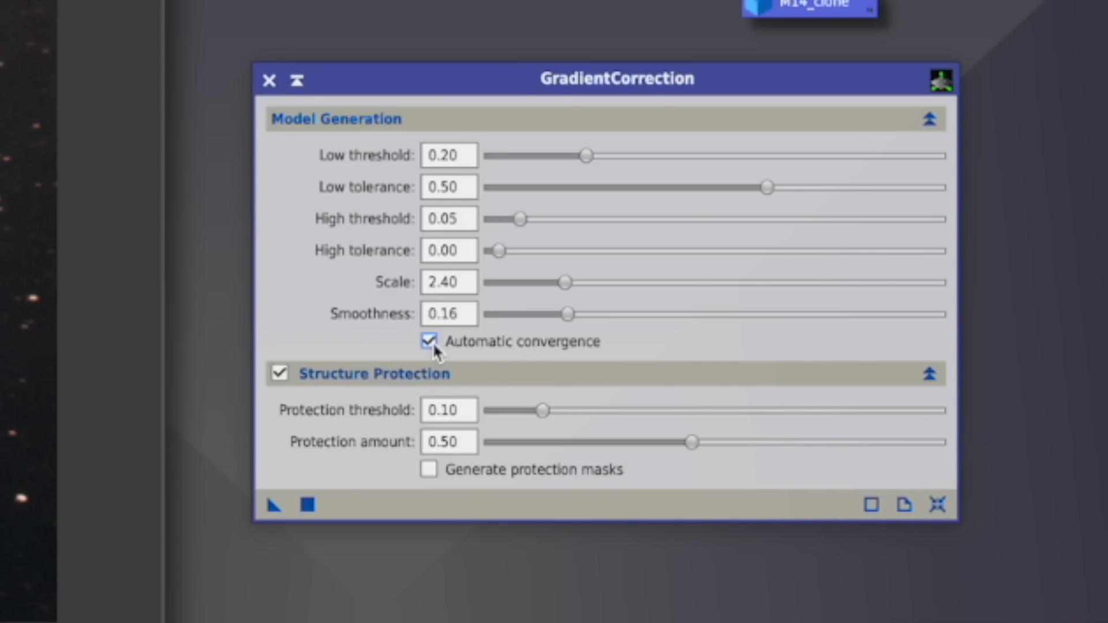
mouse_move(433, 351)
left_click(281, 374)
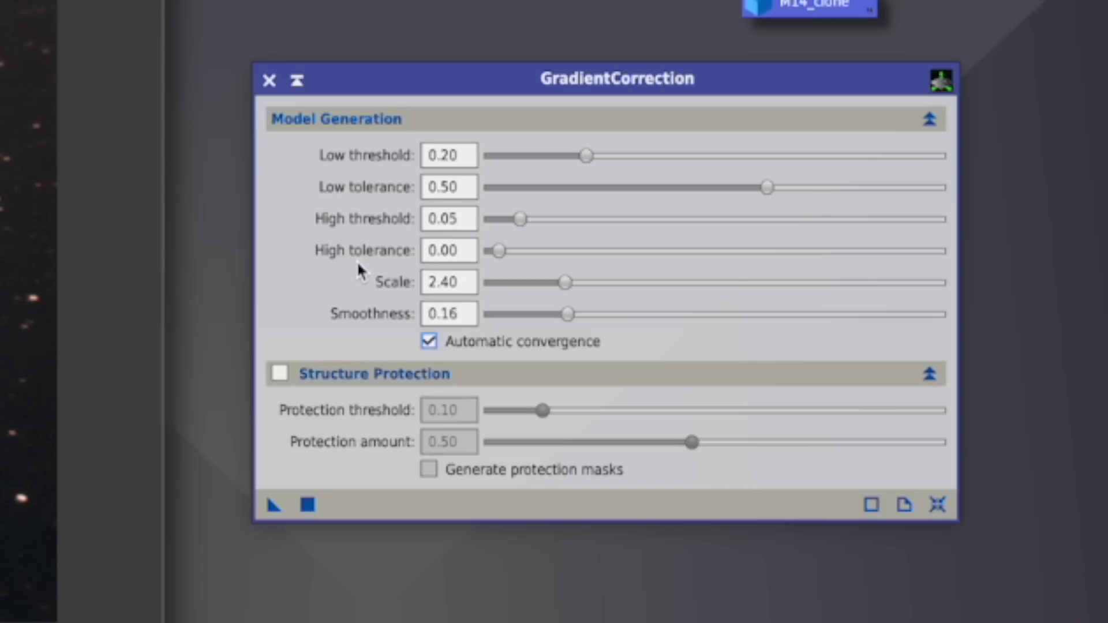
mouse_move(364, 221)
- Set High threshold to 0.30, apply GradientCorrection to M14, and place M14_clone over it
left_click_drag(520, 219, 627, 231)
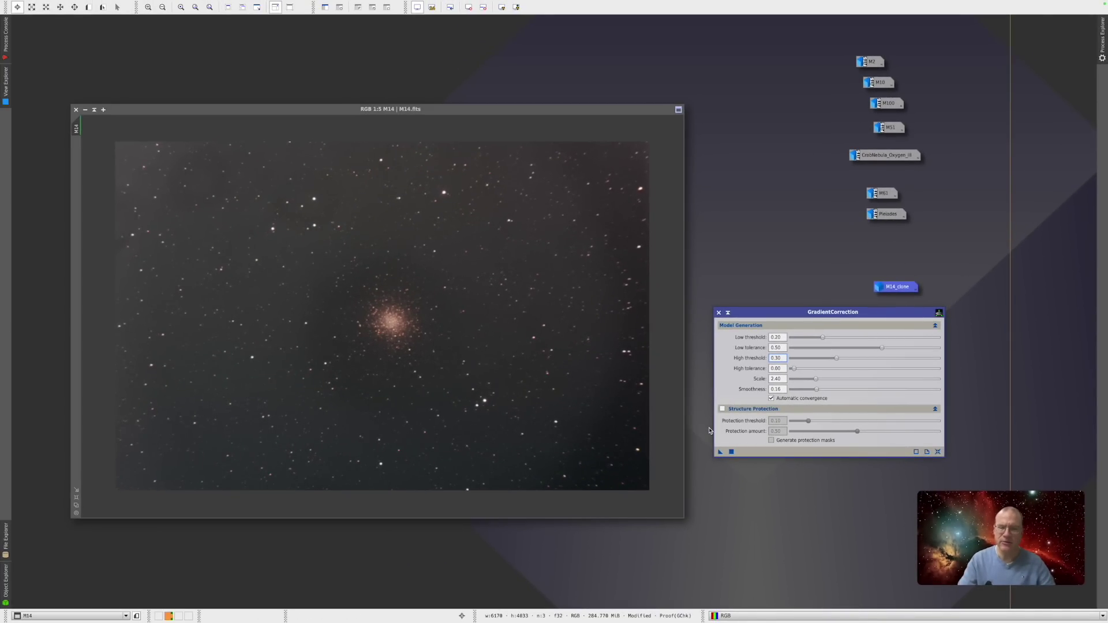
left_click_drag(721, 453, 559, 399)
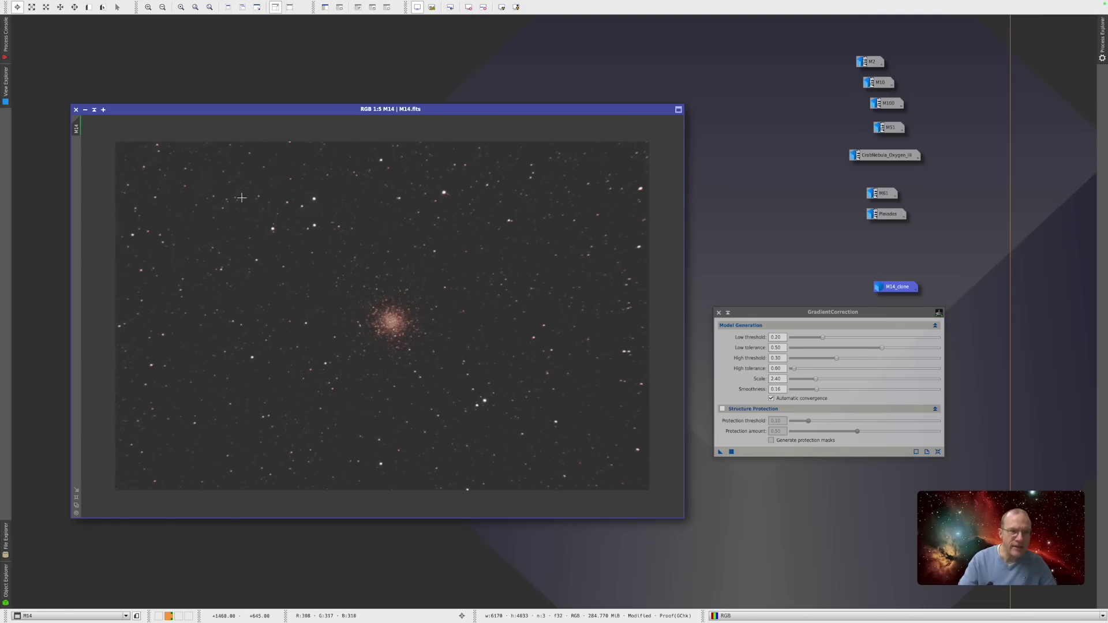
scroll(240, 200, "up", 1)
scroll(242, 201, "up", 1)
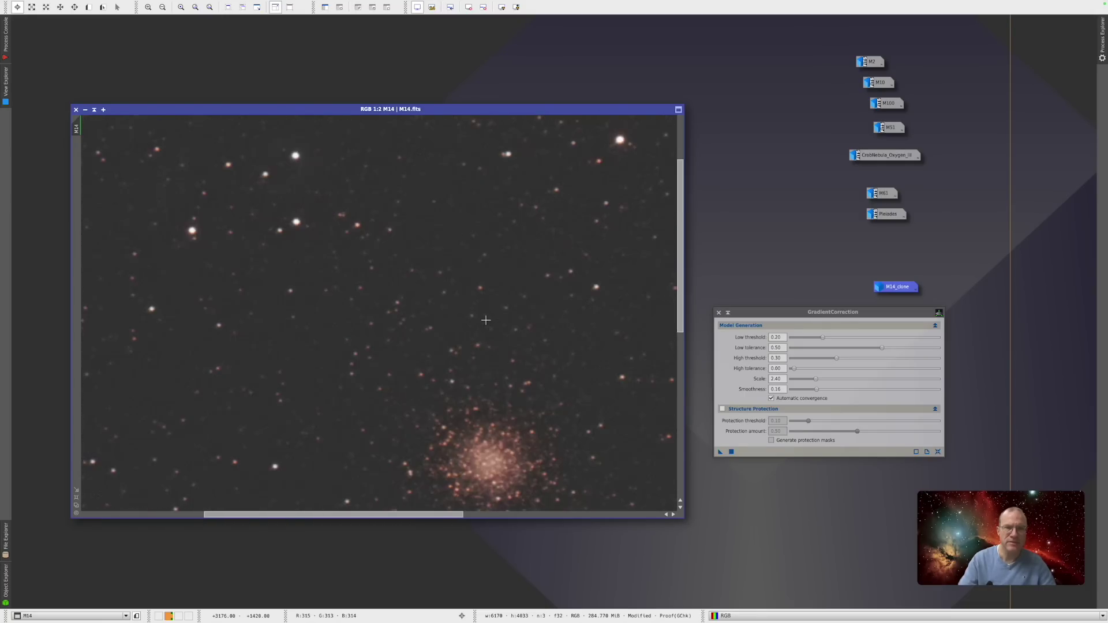
scroll(484, 322, "down", 2)
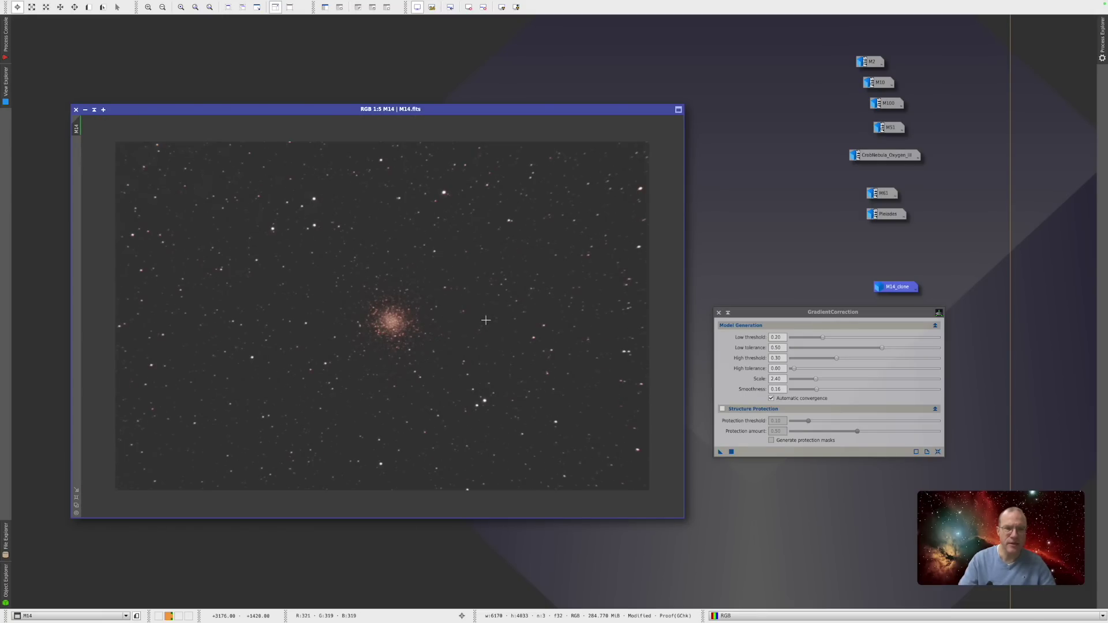
left_click_drag(601, 151, 411, 198)
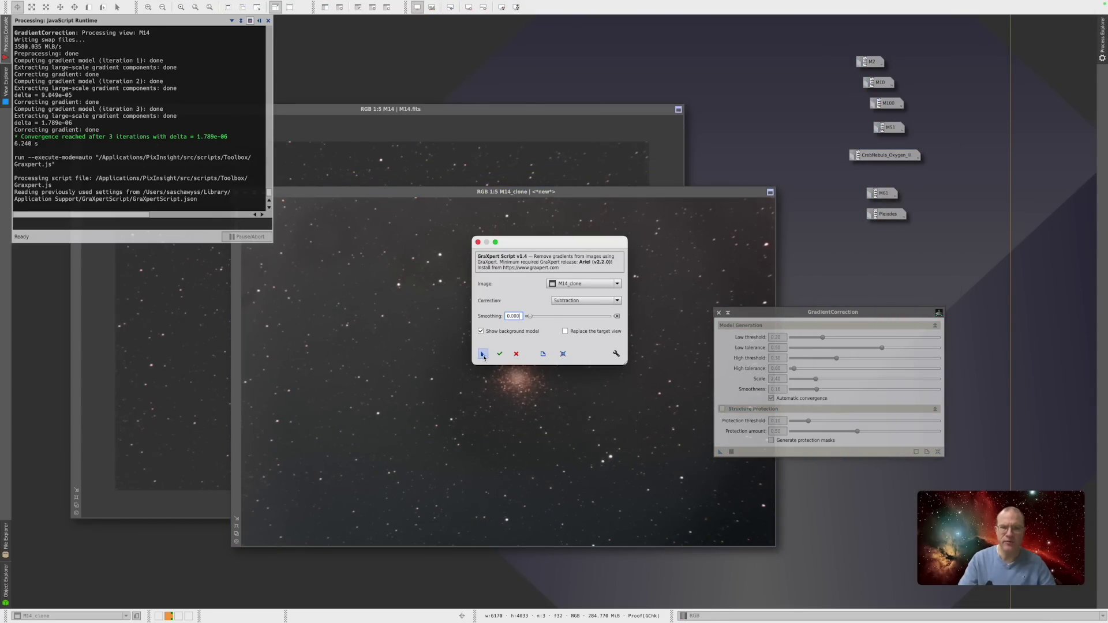
left_click(483, 354)
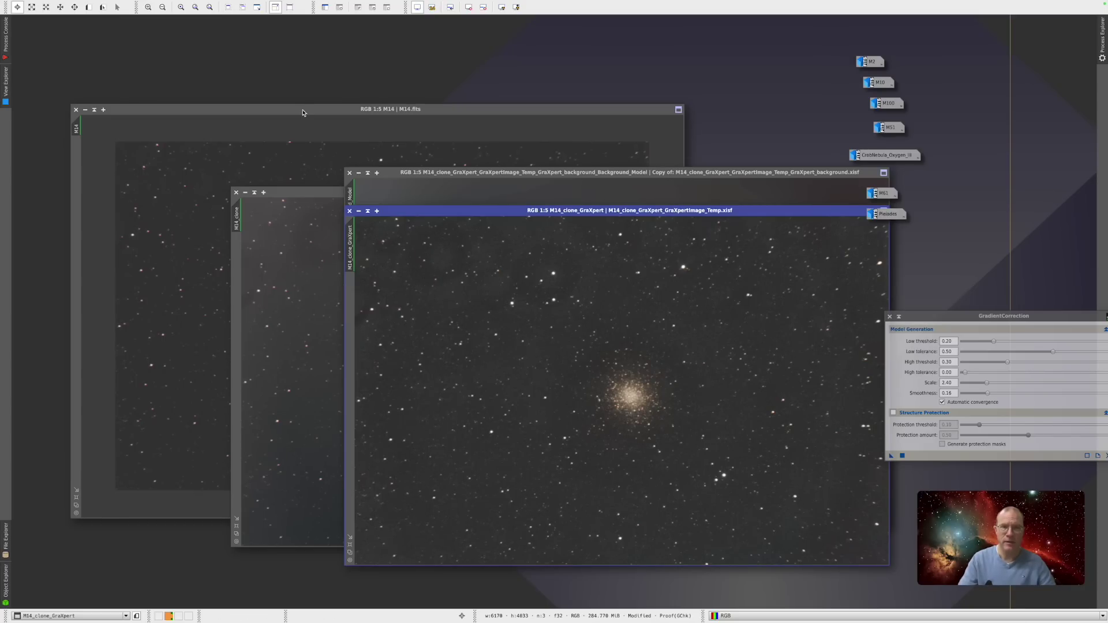
left_click(349, 210)
left_click(580, 337)
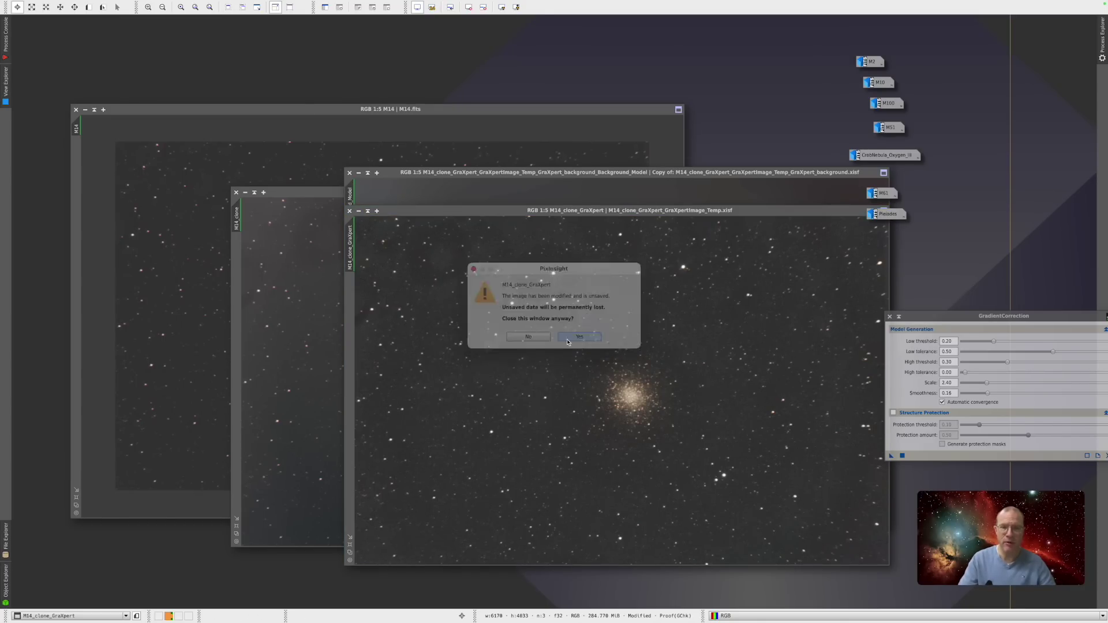
left_click(350, 173)
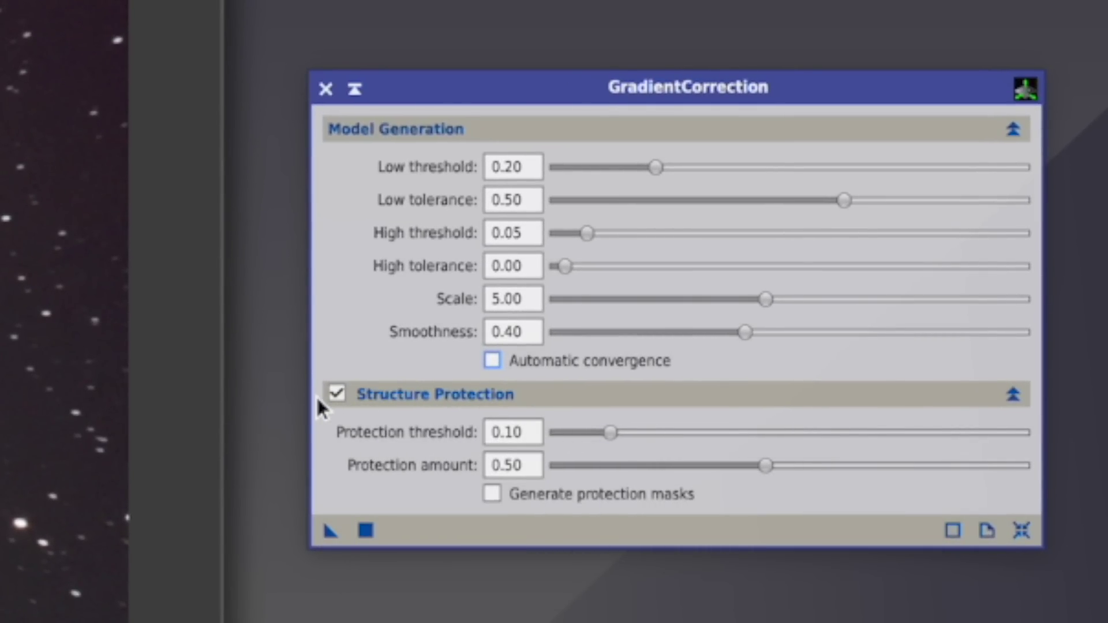
- Enable automatic convergence, set Scale 5.50, Smoothness 0.51, High threshold 0.25, and apply to M2
left_click(493, 361)
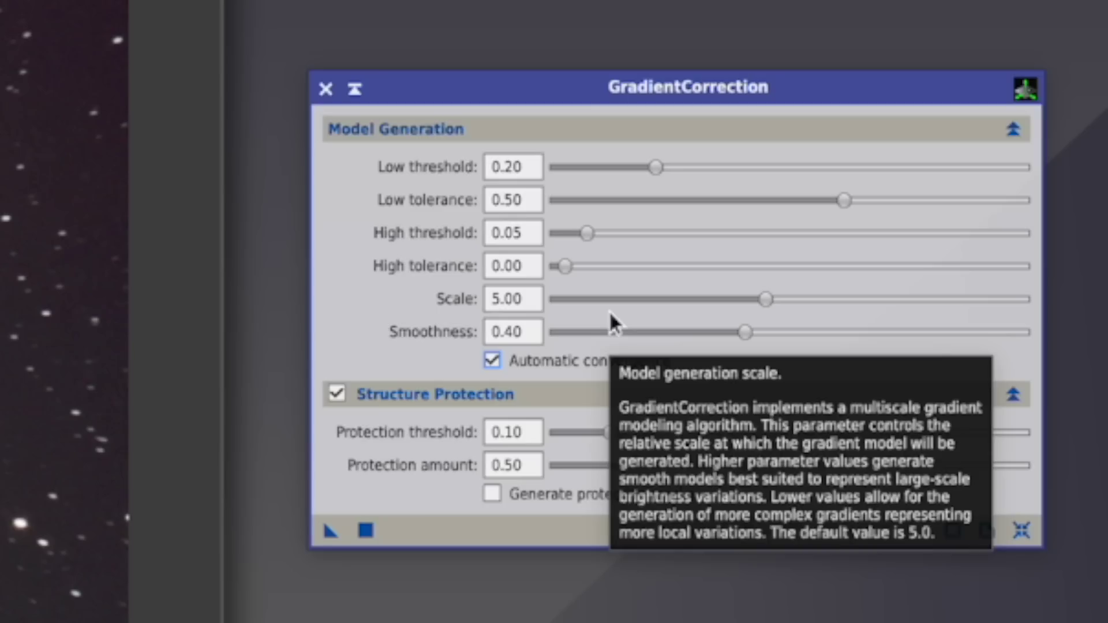
left_click_drag(773, 305, 796, 300)
left_click_drag(753, 334, 798, 336)
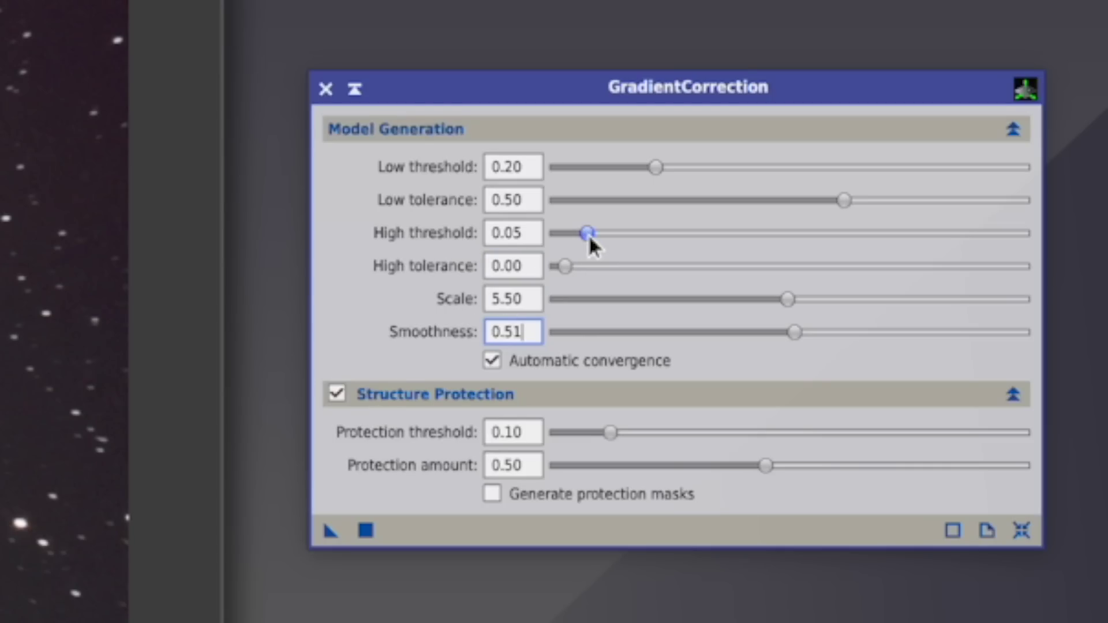
left_click_drag(592, 236, 681, 238)
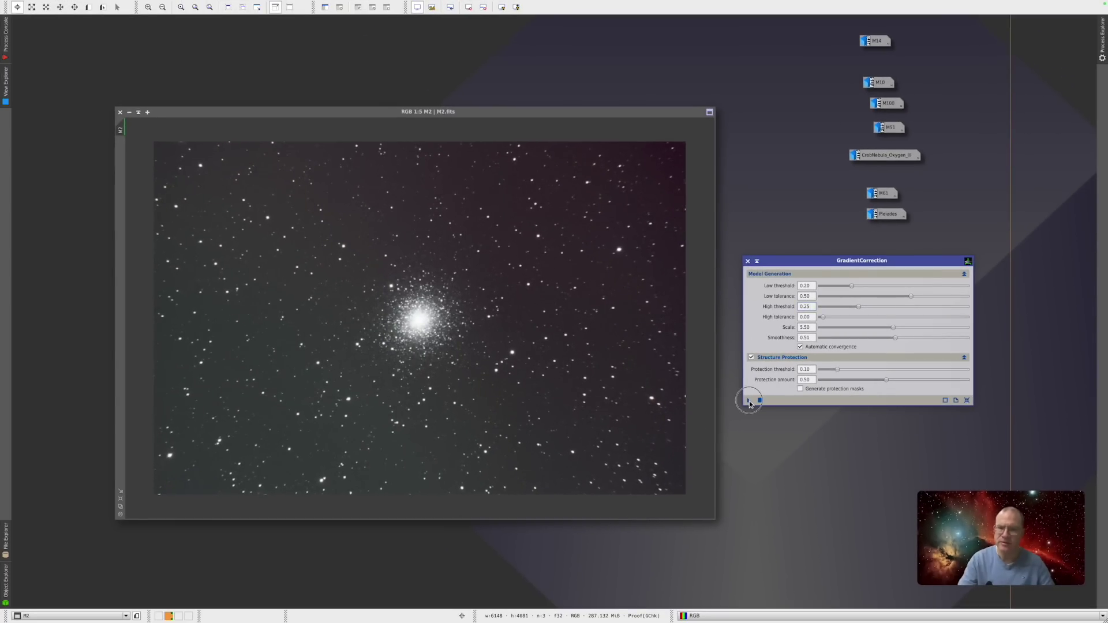
left_click_drag(331, 530, 573, 399)
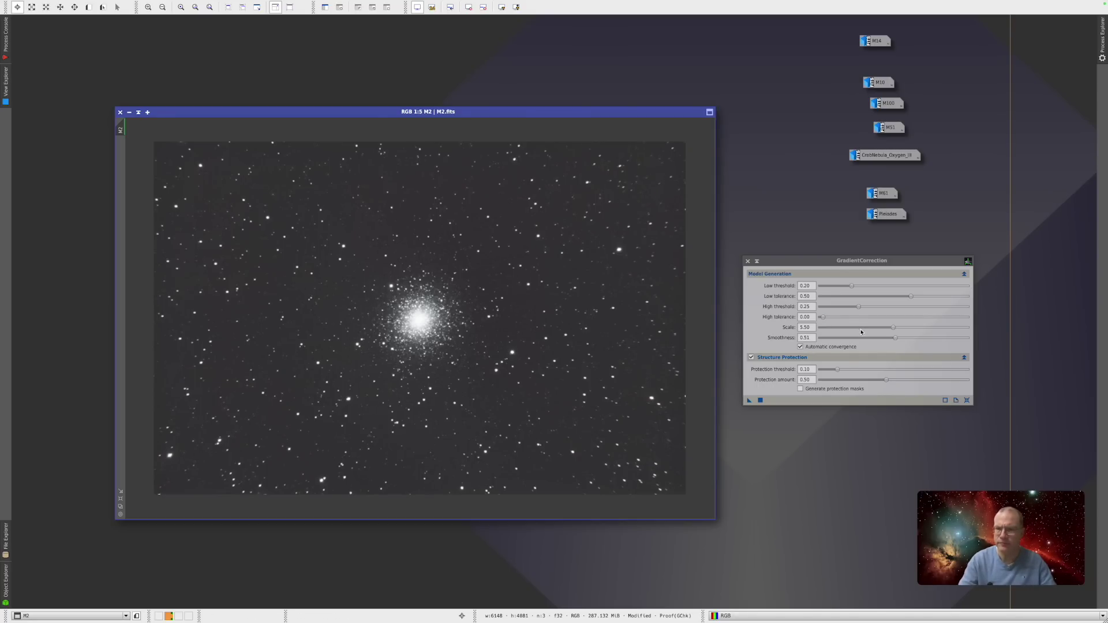
- Undo the correction on M2, lower High threshold to 0.10, and reapply
key("ctrl+z")
left_click_drag(858, 306, 838, 307)
left_click_drag(749, 400, 677, 247)
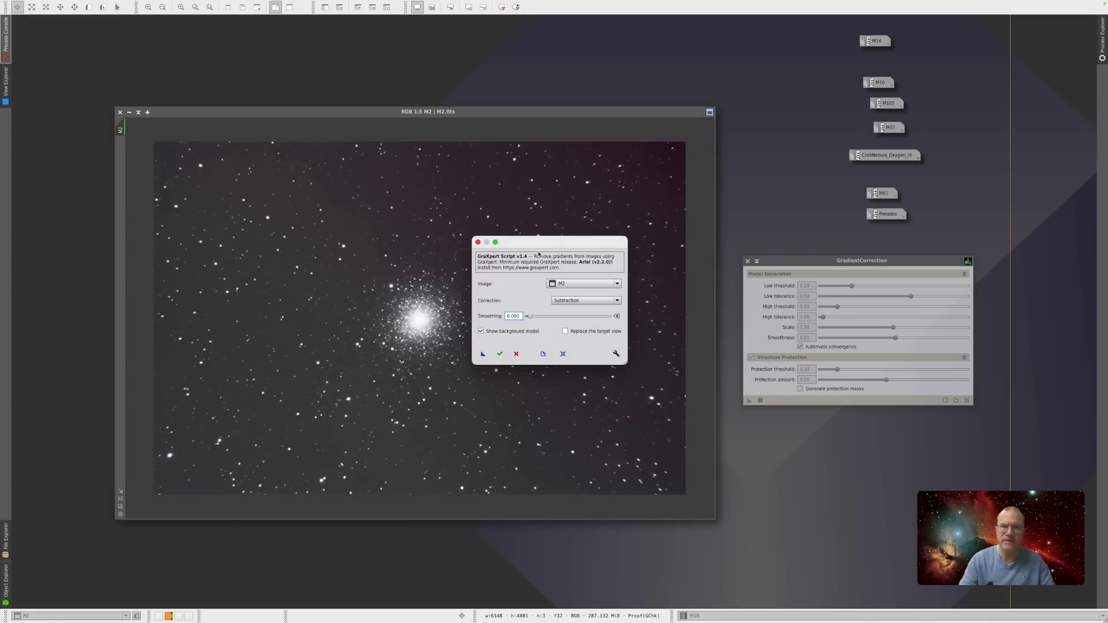
- Run GraXpert on M2, close its background model, and place M2_GraXpert beside M2
left_click_drag(547, 250, 740, 186)
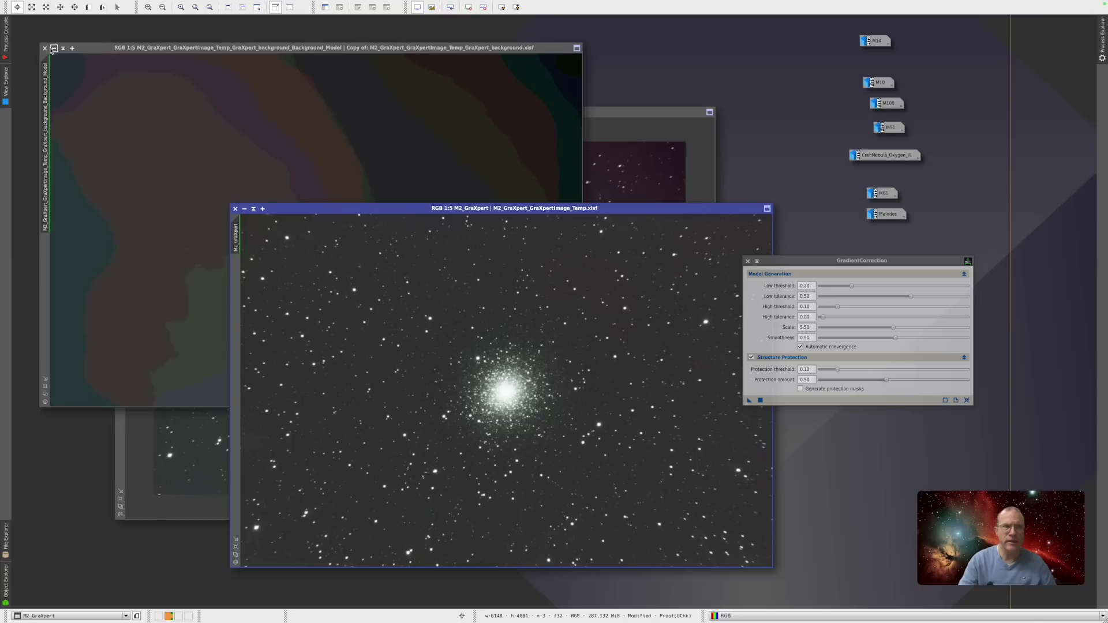
left_click(44, 49)
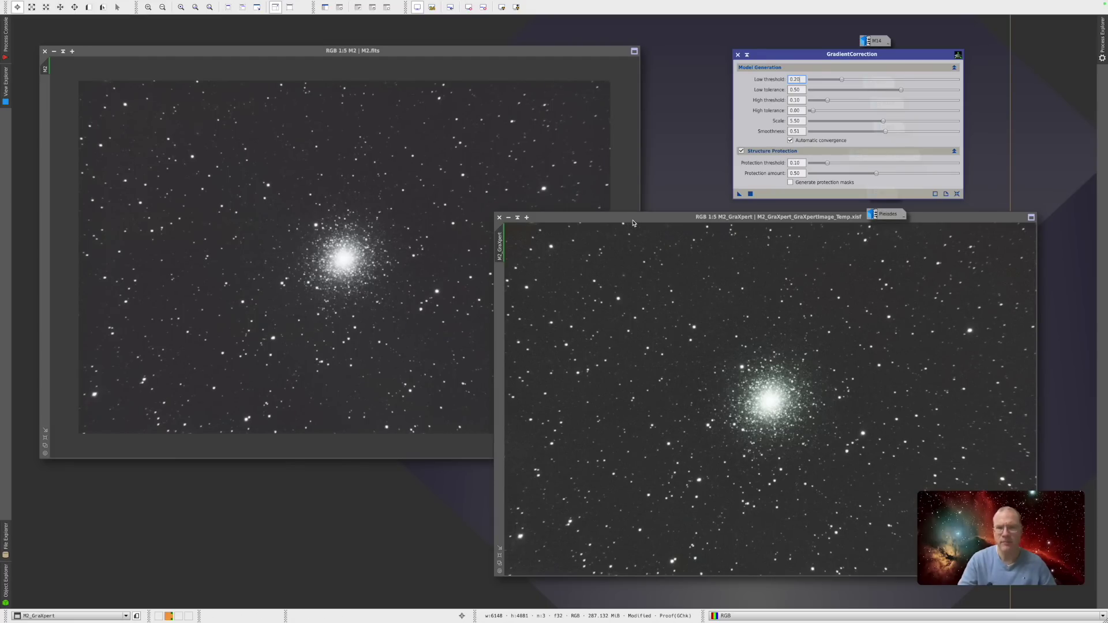
left_click_drag(632, 219, 565, 189)
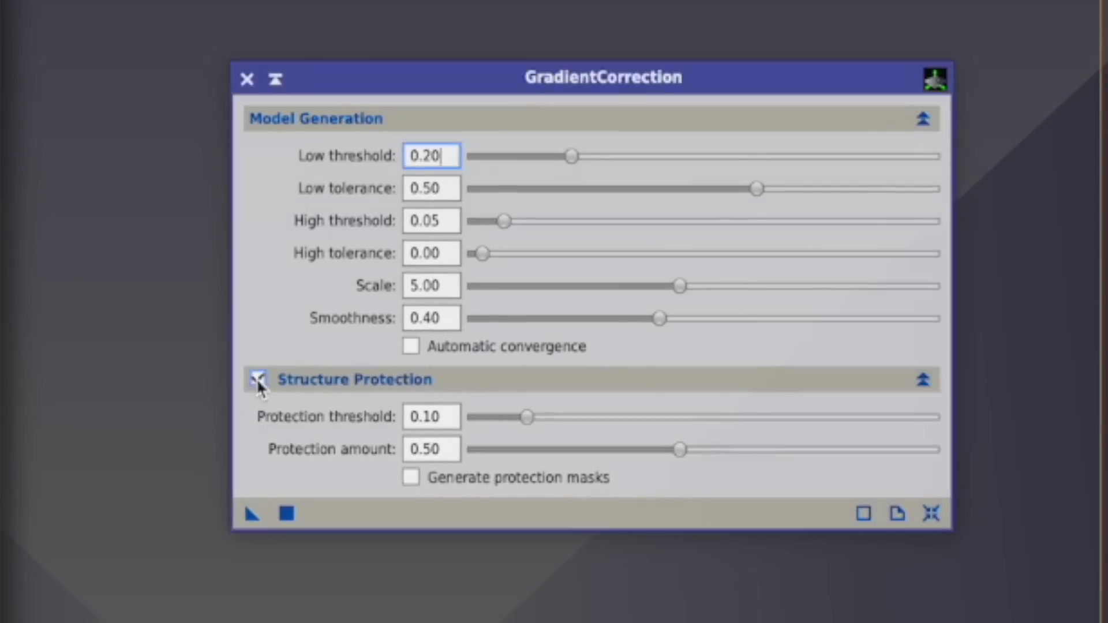
- Disable Structure Protection, enable auto convergence, set Scale 2.40, Smoothness 0.16, High threshold 0.17, apply to M100
left_click(258, 381)
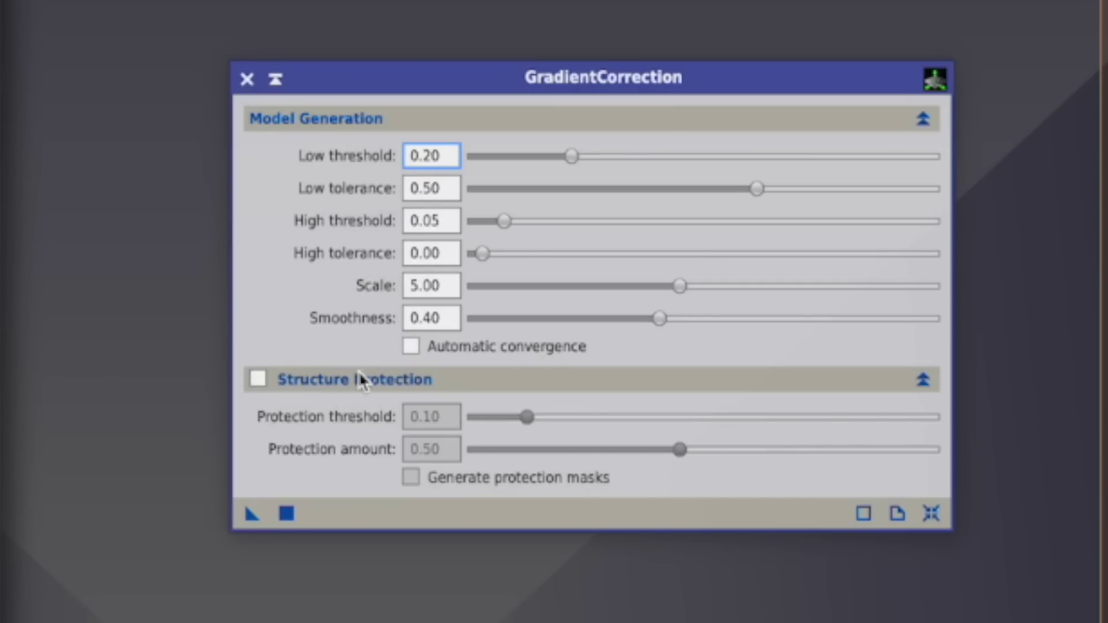
left_click(410, 347)
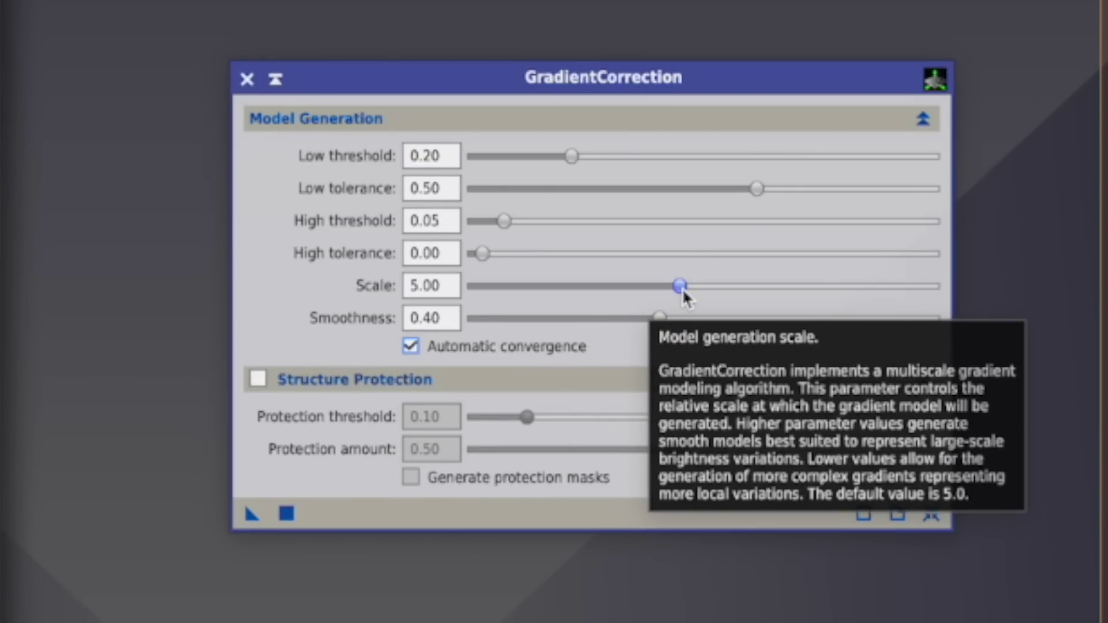
left_click_drag(683, 293, 552, 289)
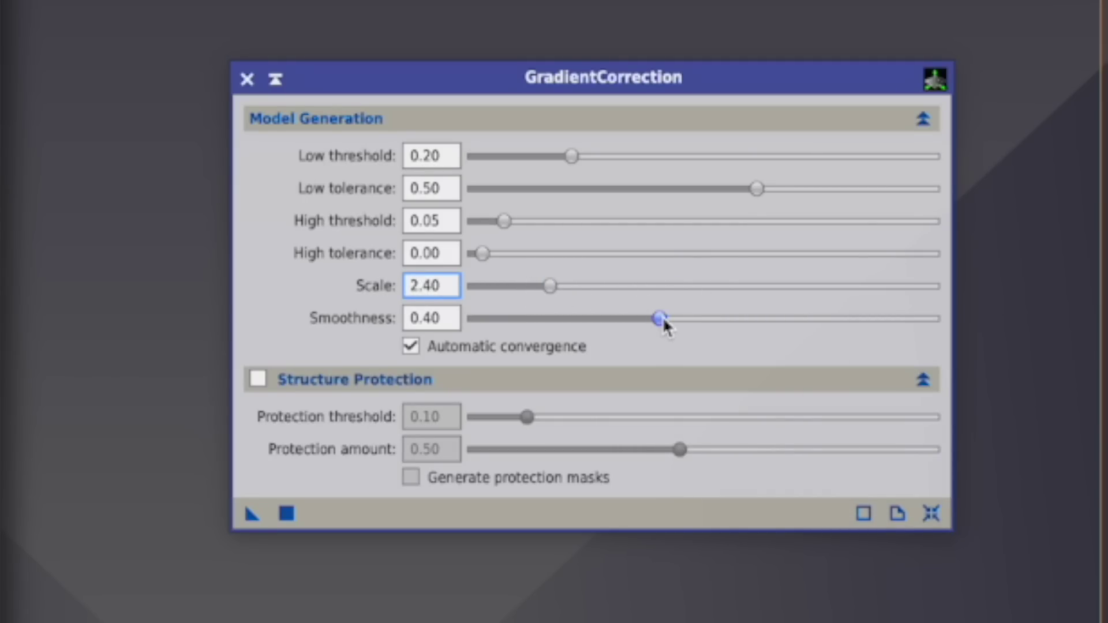
left_click_drag(660, 318, 558, 316)
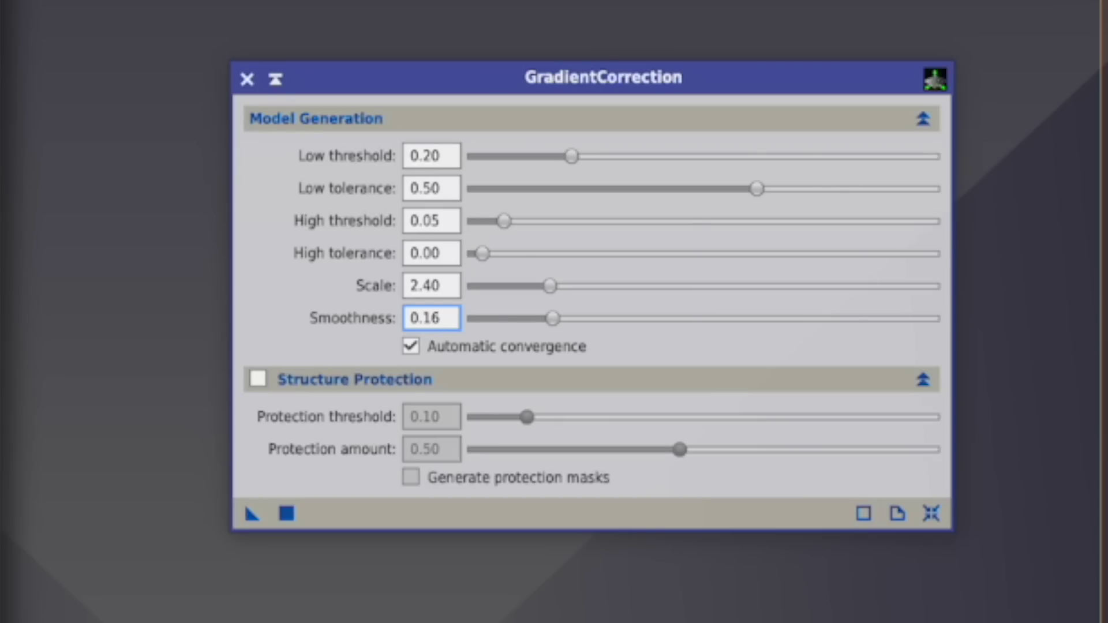
left_click_drag(508, 222, 563, 225)
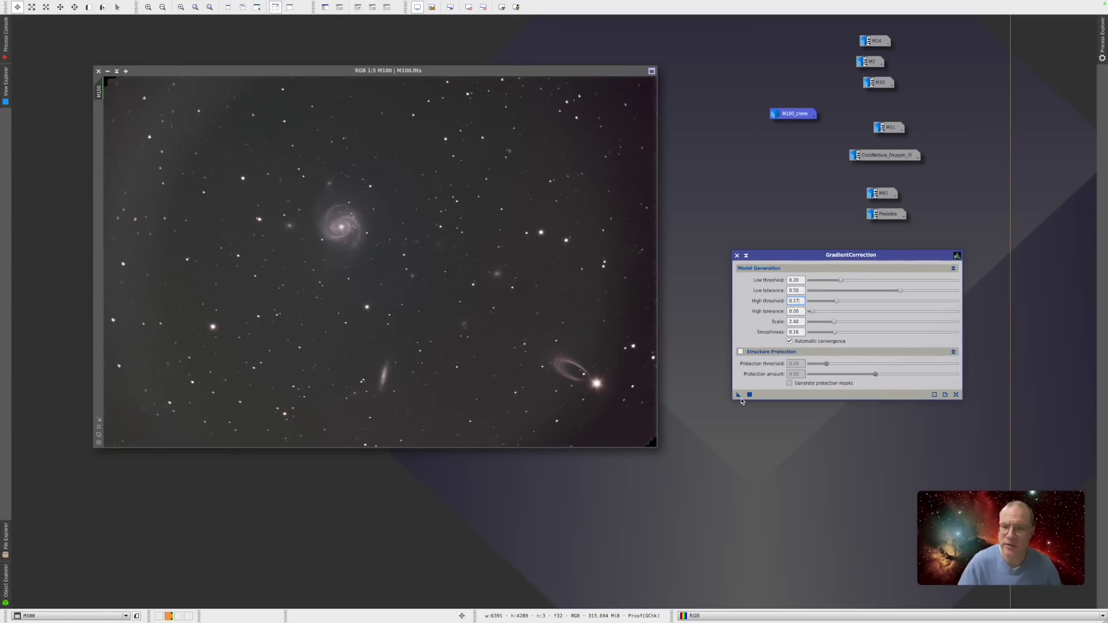
left_click_drag(575, 350, 574, 349)
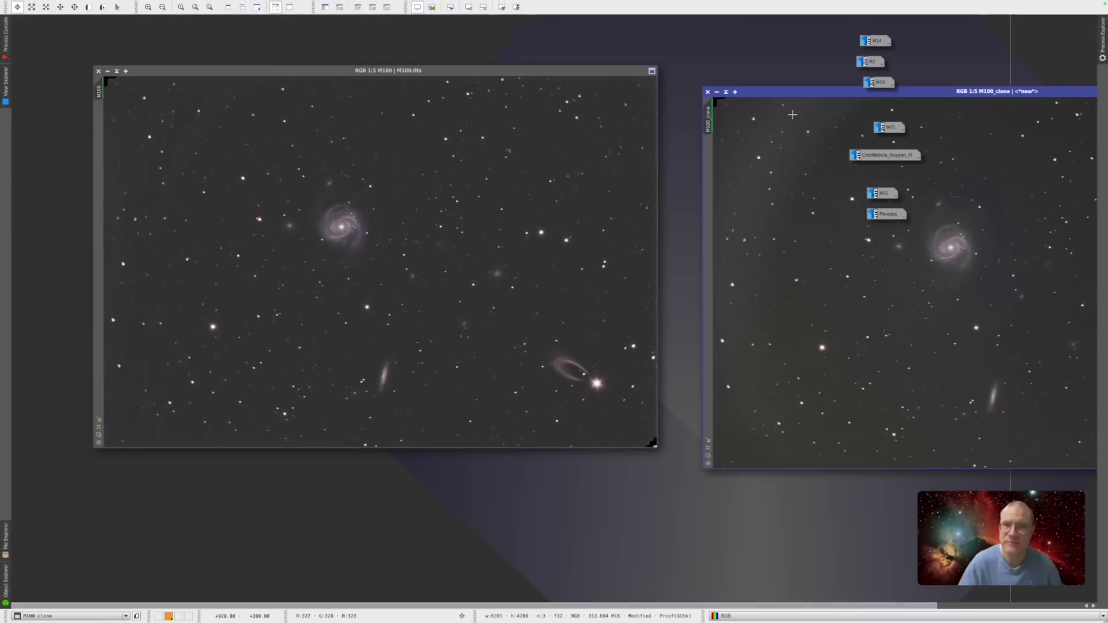
- Run GraXpert on M100_clone, close the background model, minimize the clone, and reposition the result
left_click_drag(799, 94, 302, 153)
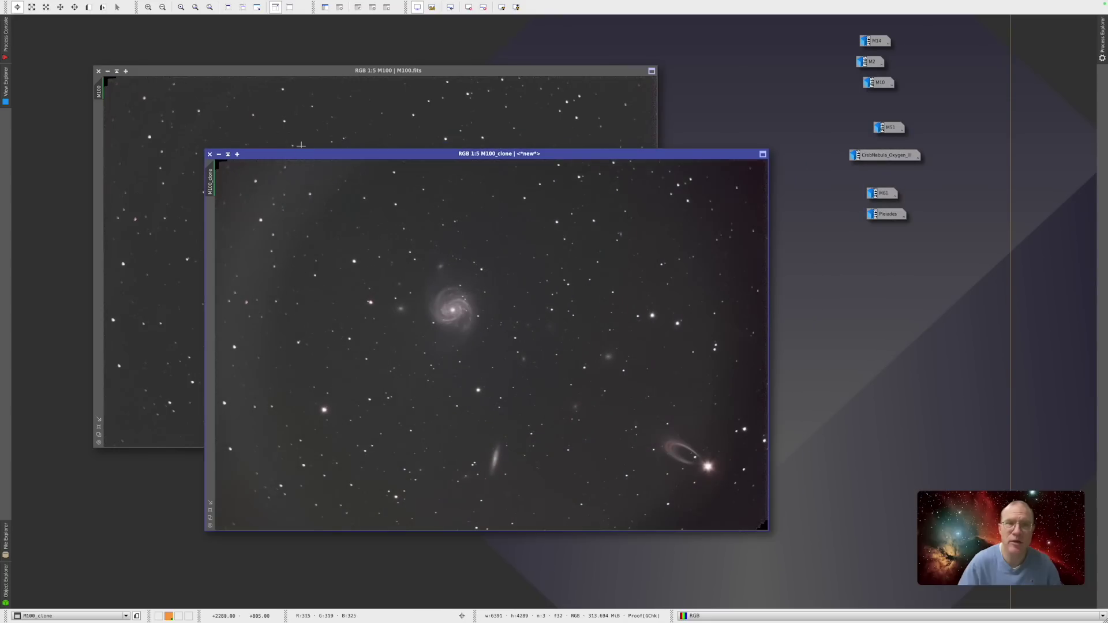
left_click(501, 356)
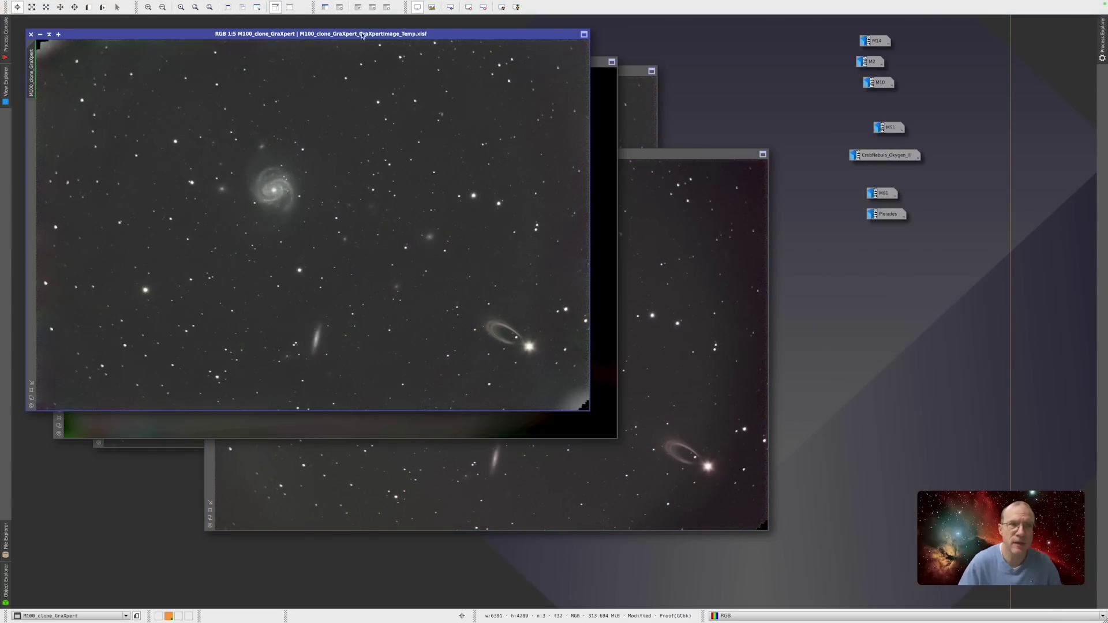
left_click_drag(466, 34, 776, 214)
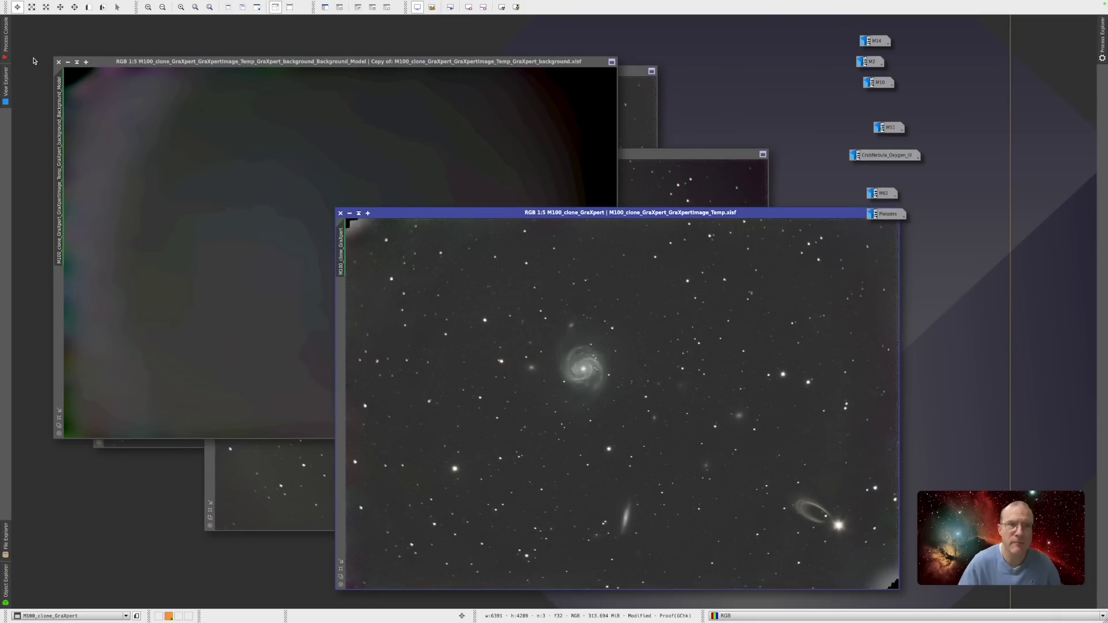
left_click(58, 61)
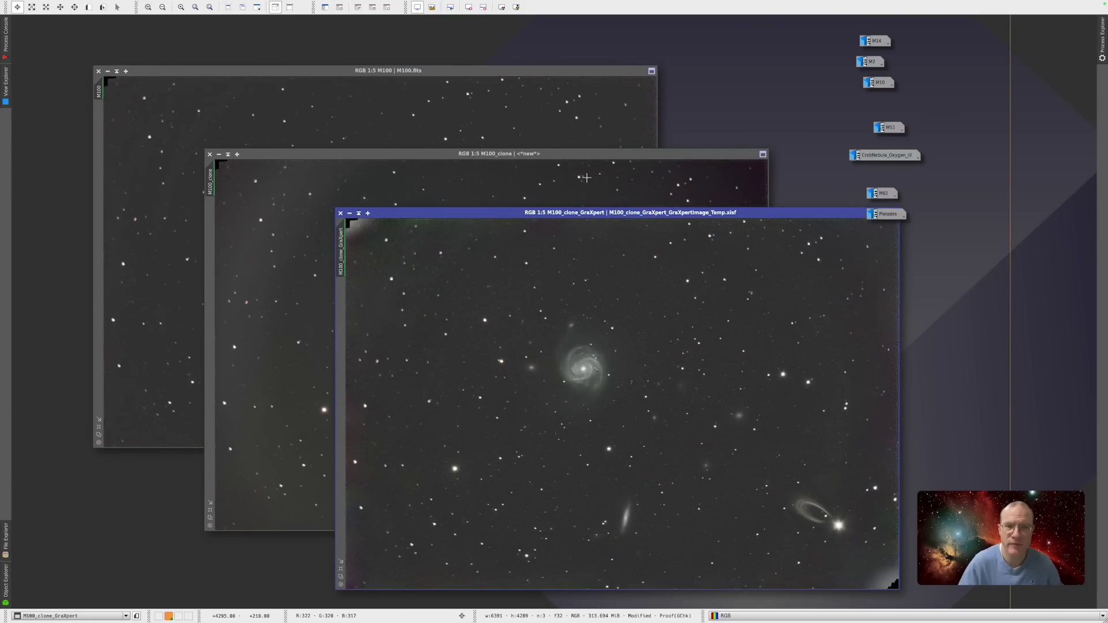
left_click(218, 154)
left_click_drag(369, 214, 347, 151)
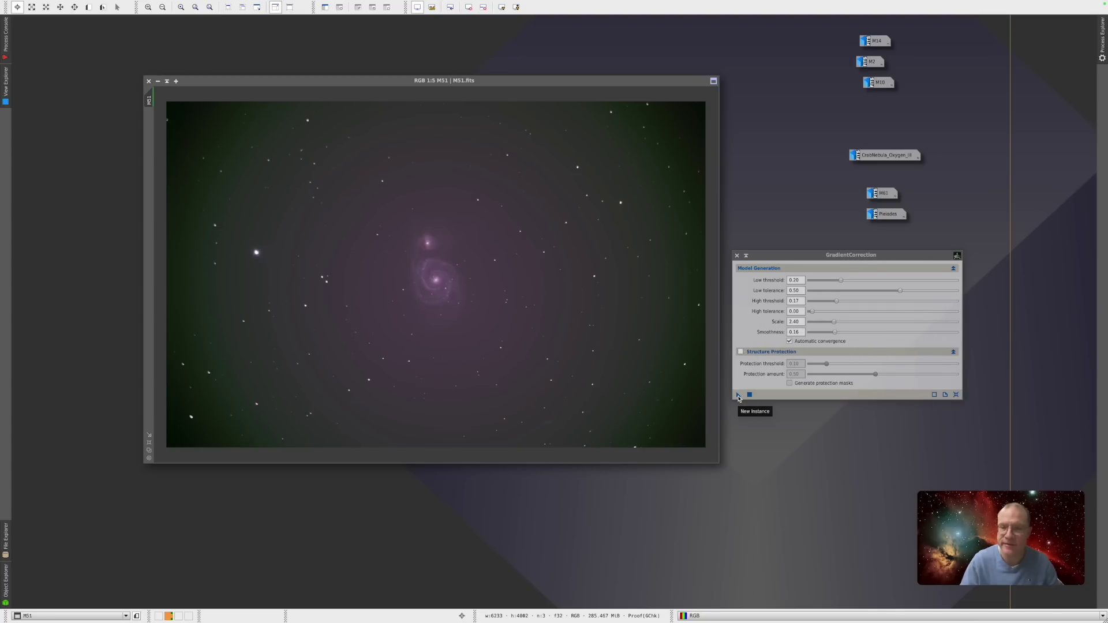
- Apply GradientCorrection (Scale 2.40, Smoothness 0.16, High threshold 0.17) to the M51 image
left_click_drag(738, 397, 609, 348)
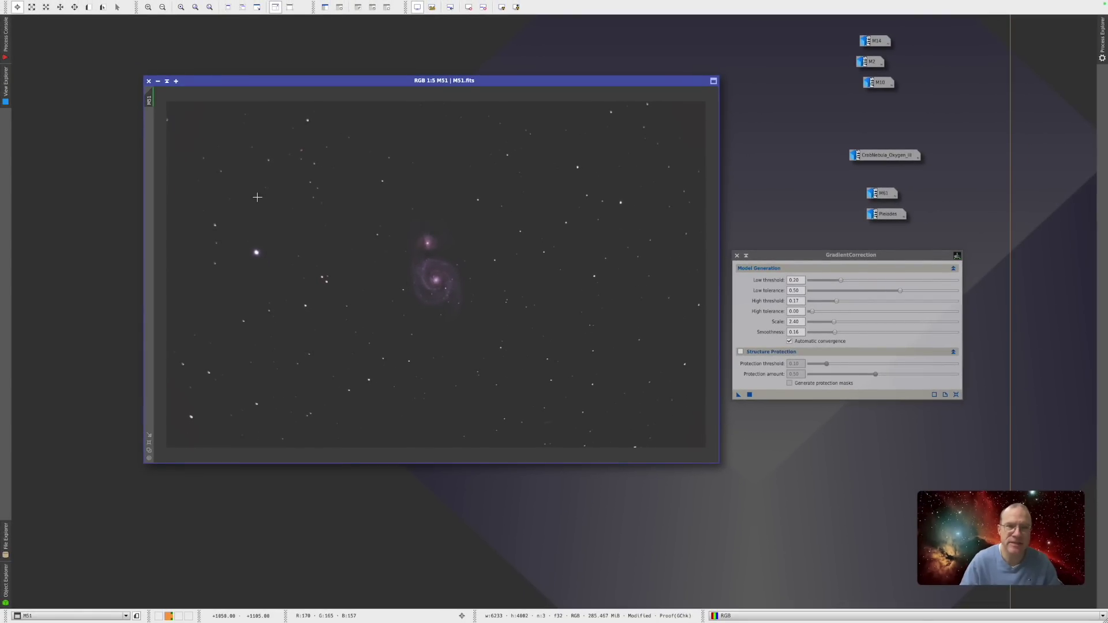
- Run the GraXpert script on M51, then close all image windows and move GradientCorrection aside
left_click(234, 5)
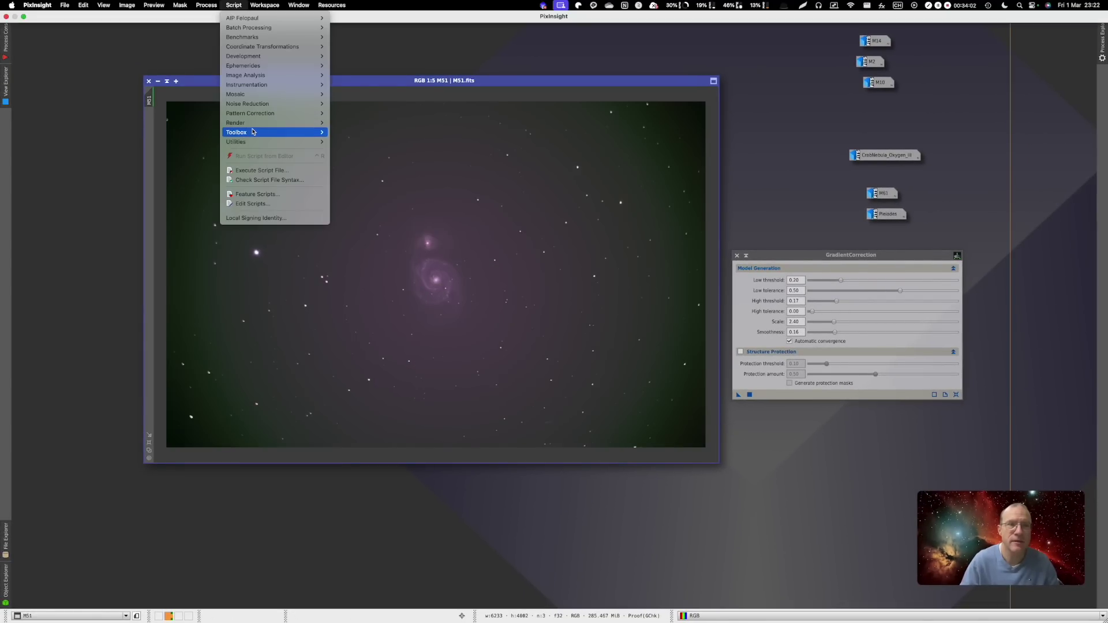
mouse_move(289, 133)
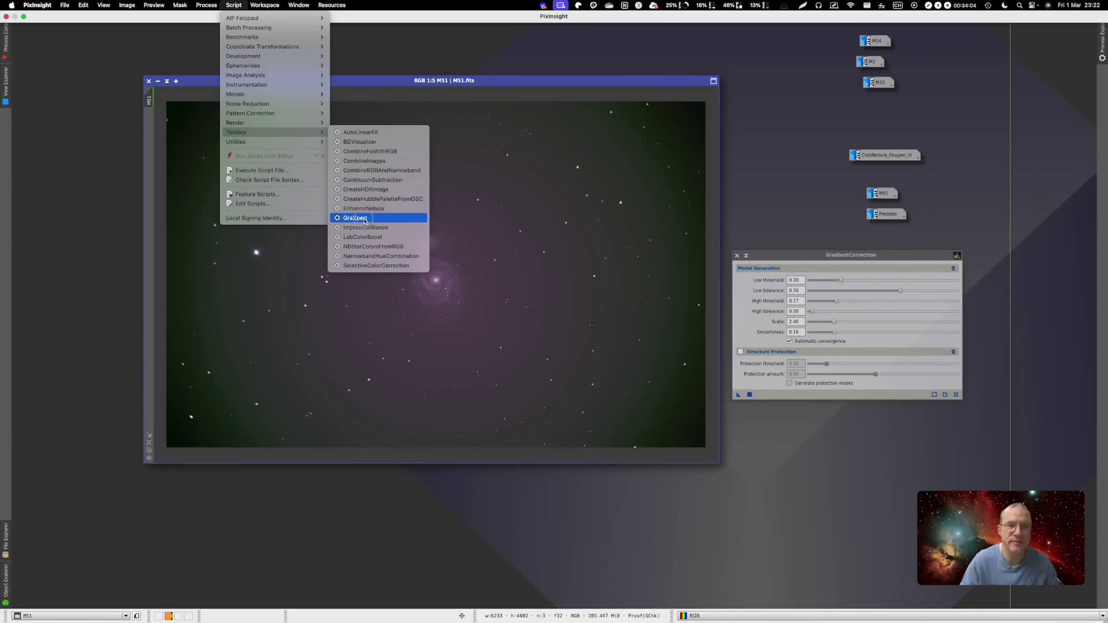
left_click(362, 220)
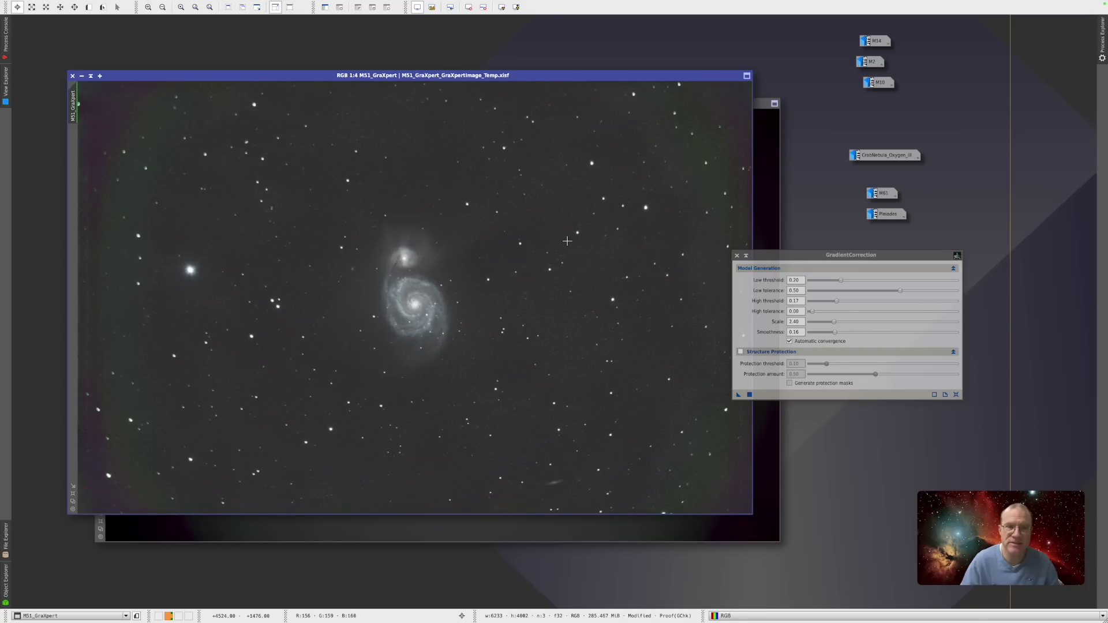
key("ctrl+shift+w")
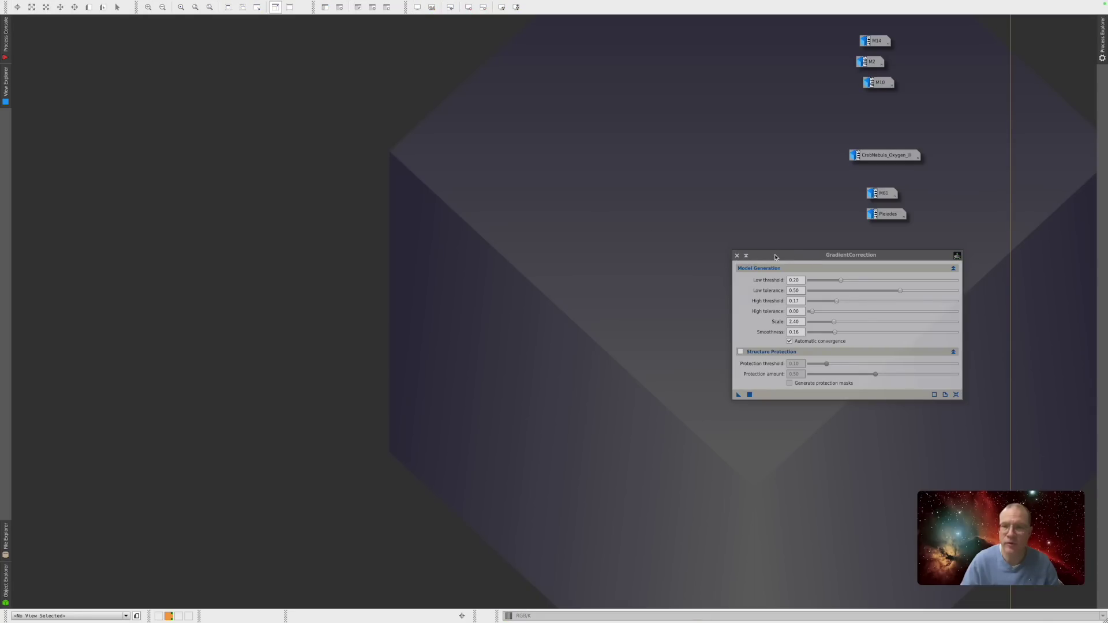
left_click_drag(775, 256, 626, 305)
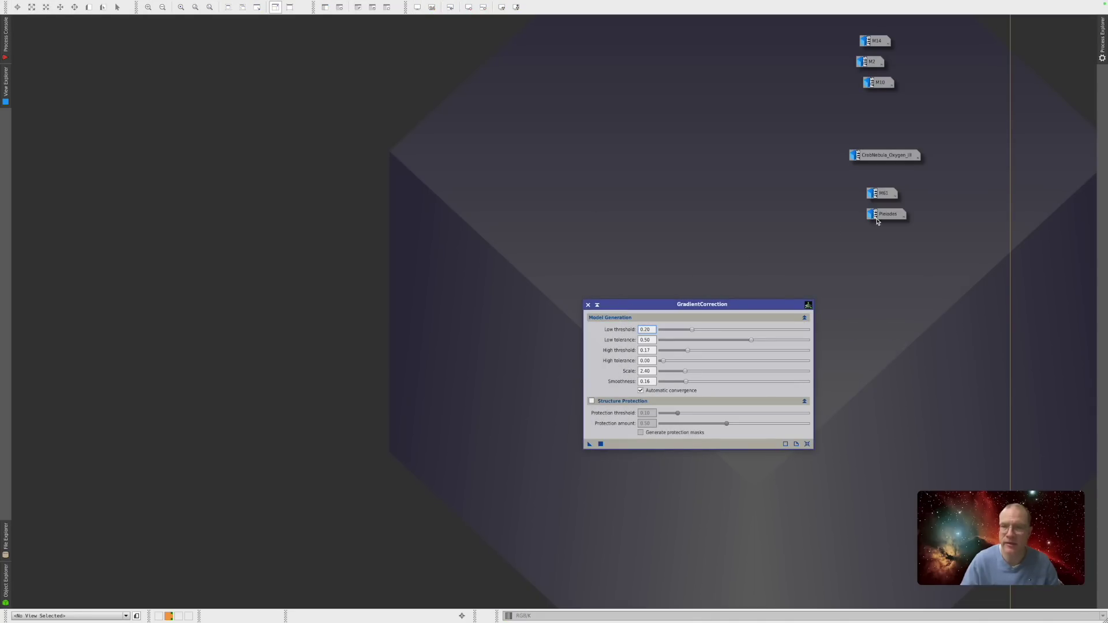
- Open M61 and apply GradientCorrection with High threshold 0.40, Scale 2.20 and Smoothness 0.13
double_click(881, 193)
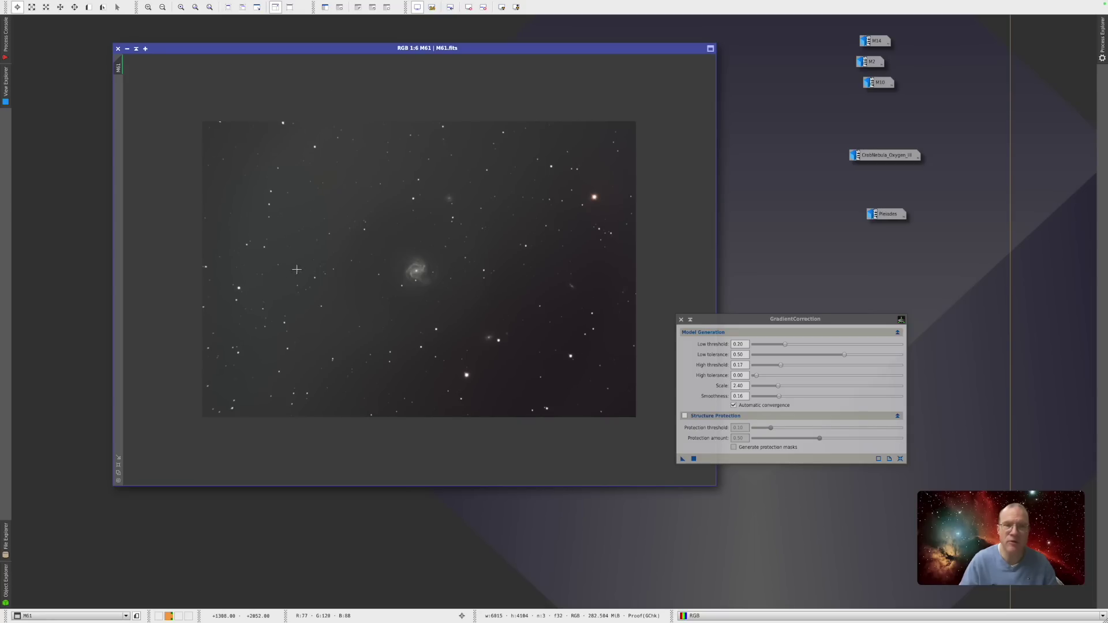
left_click_drag(738, 323, 767, 239)
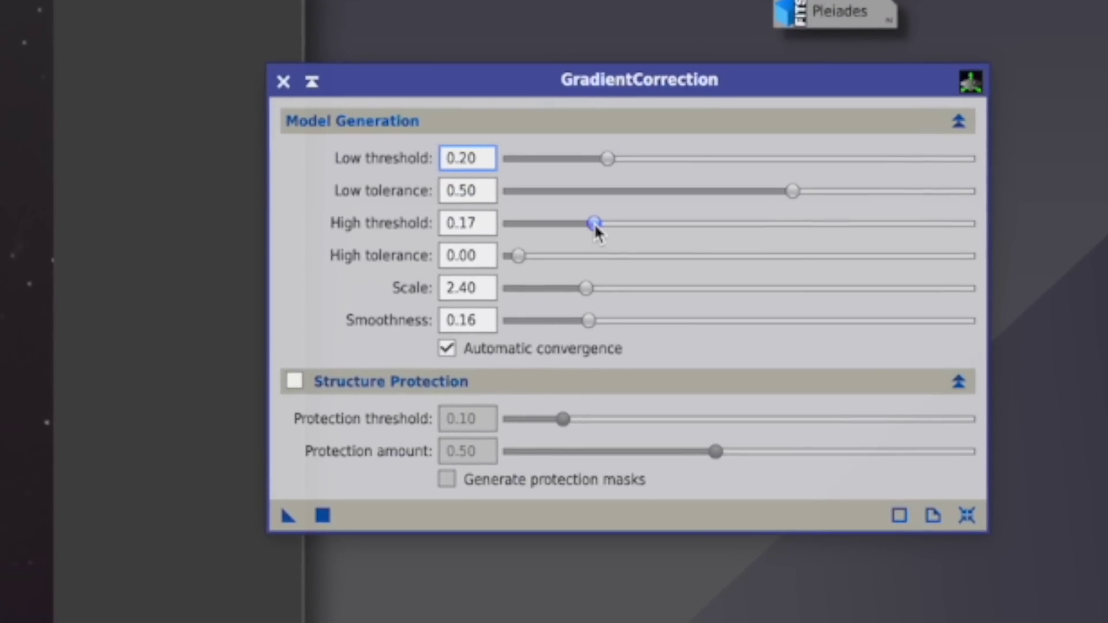
left_click_drag(809, 282, 826, 284)
left_click_drag(648, 228, 700, 231)
left_click_drag(585, 288, 576, 288)
left_click_drag(588, 320, 576, 322)
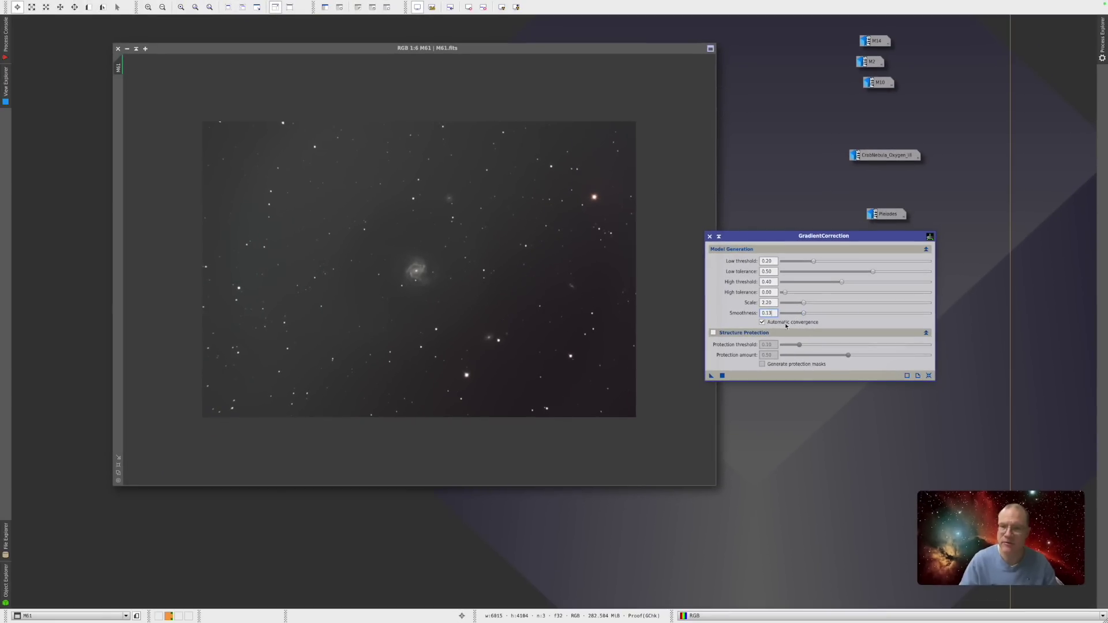
left_click(573, 263)
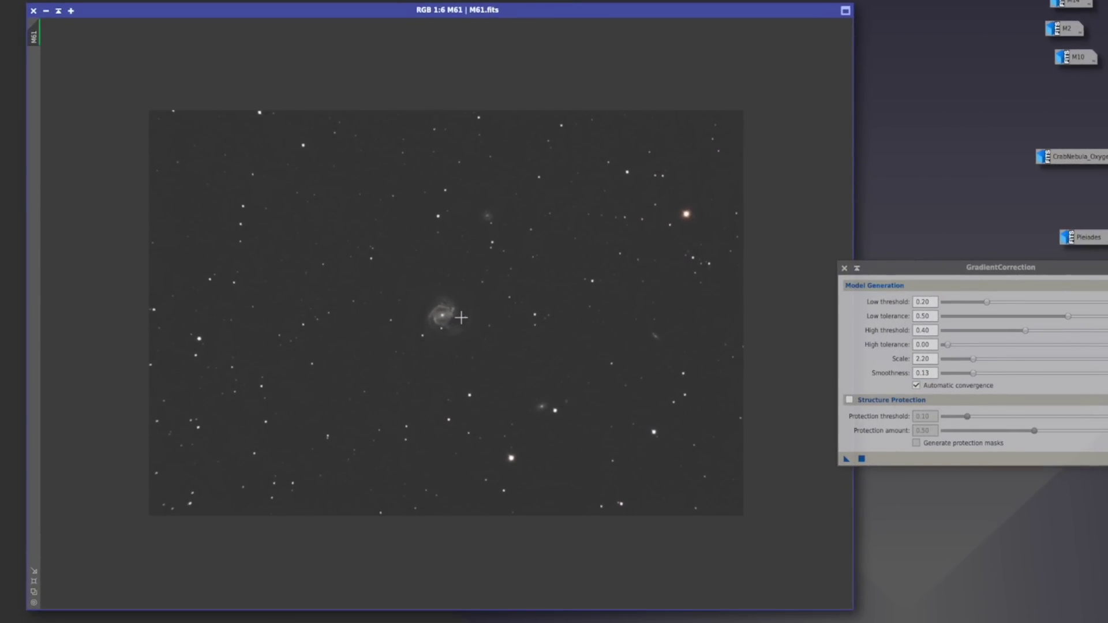
scroll(461, 318, "up", 4)
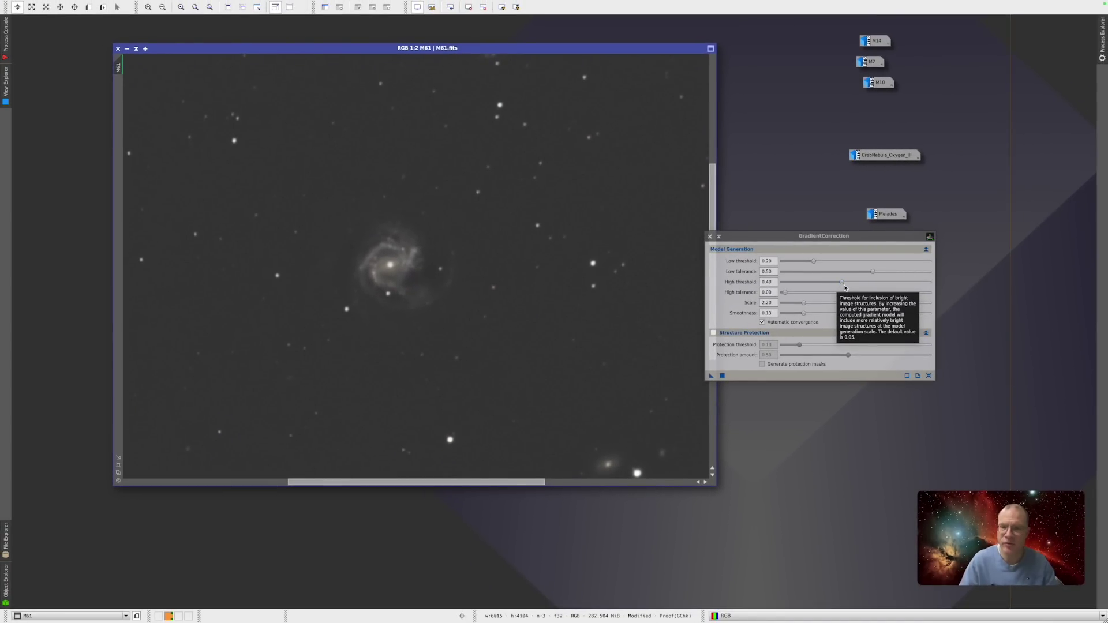
- Undo that correction and reapply it with structure protection on and High threshold 0.28
key("ctrl+z")
left_click(714, 333)
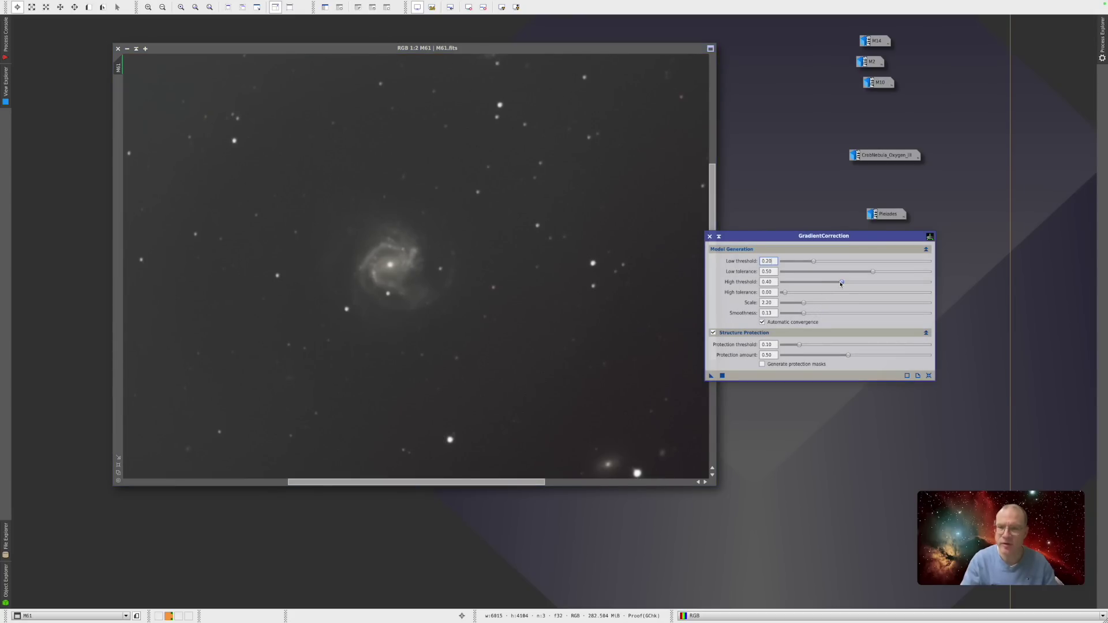
left_click_drag(841, 282, 824, 281)
left_click(712, 376)
scroll(553, 291, "down", 3)
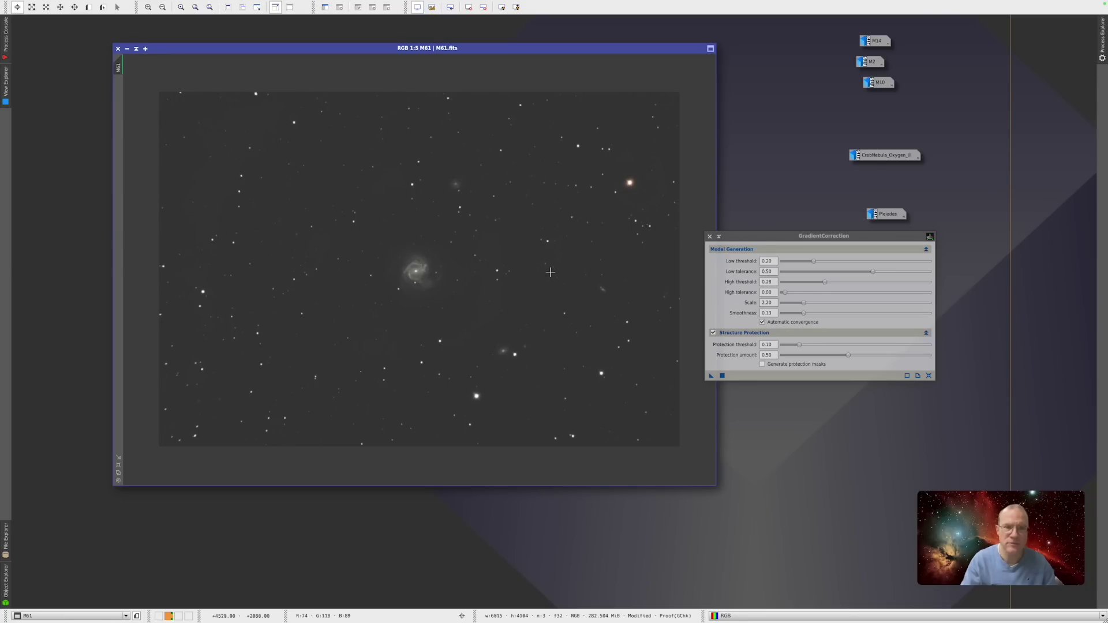
- Close the GradientCorrection process window, keeping the corrected M61 image open
left_click(709, 236)
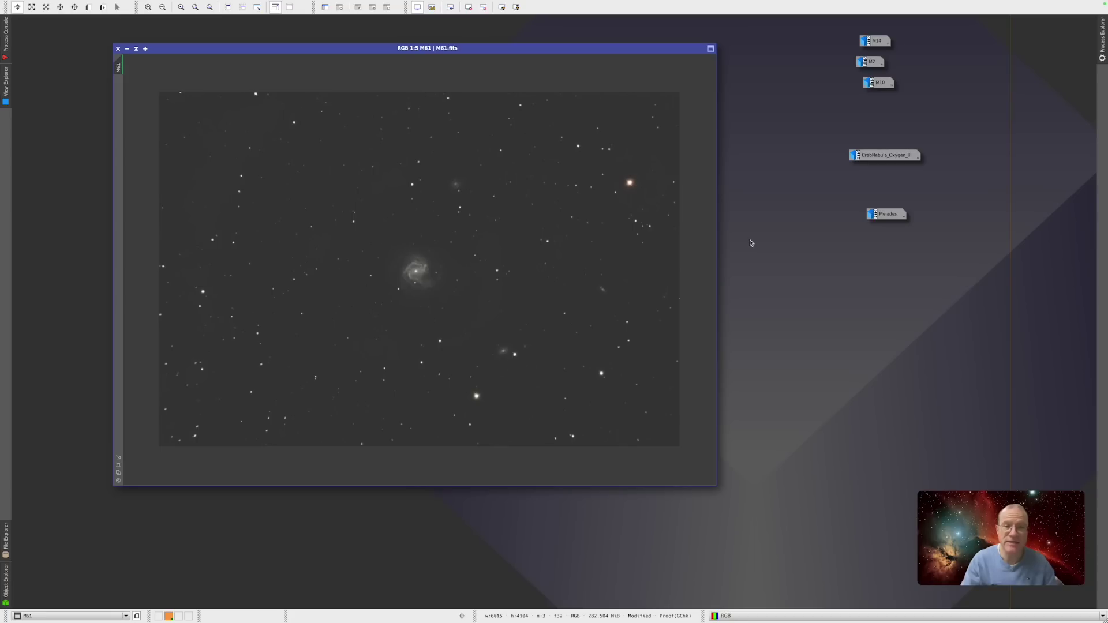